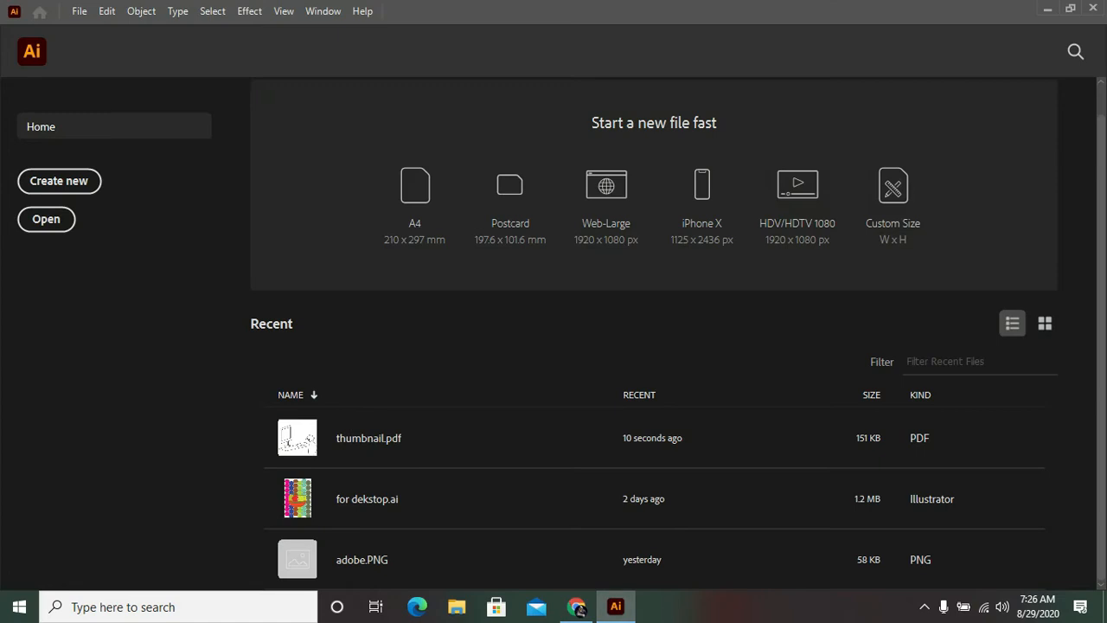
# Step: Create a new document from the Print category's default preset
pyautogui.click(79, 11)
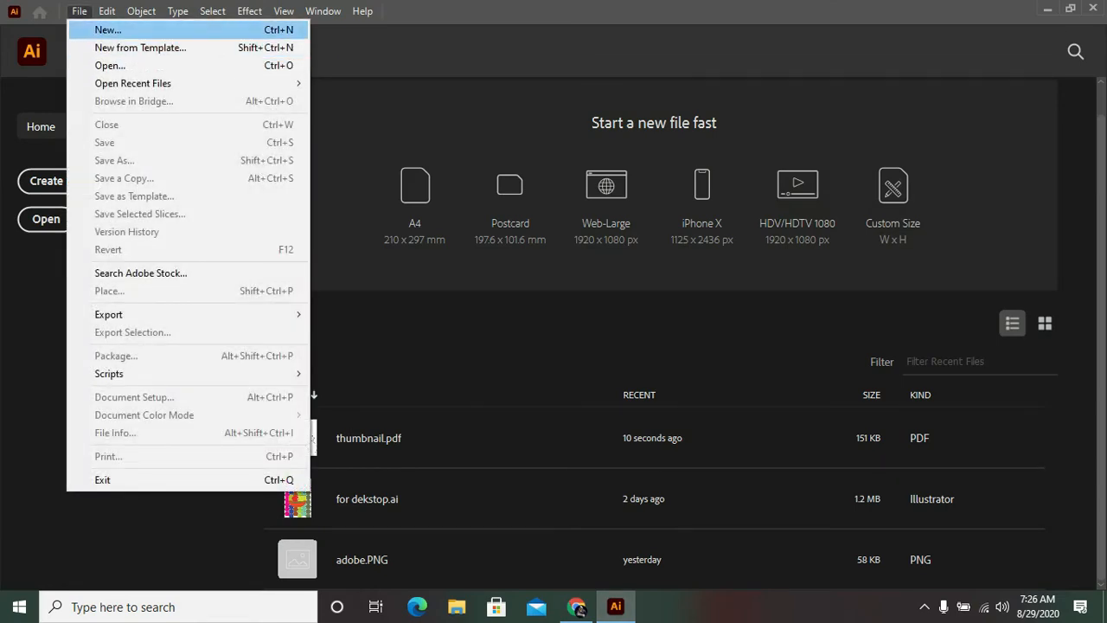
pyautogui.click(109, 31)
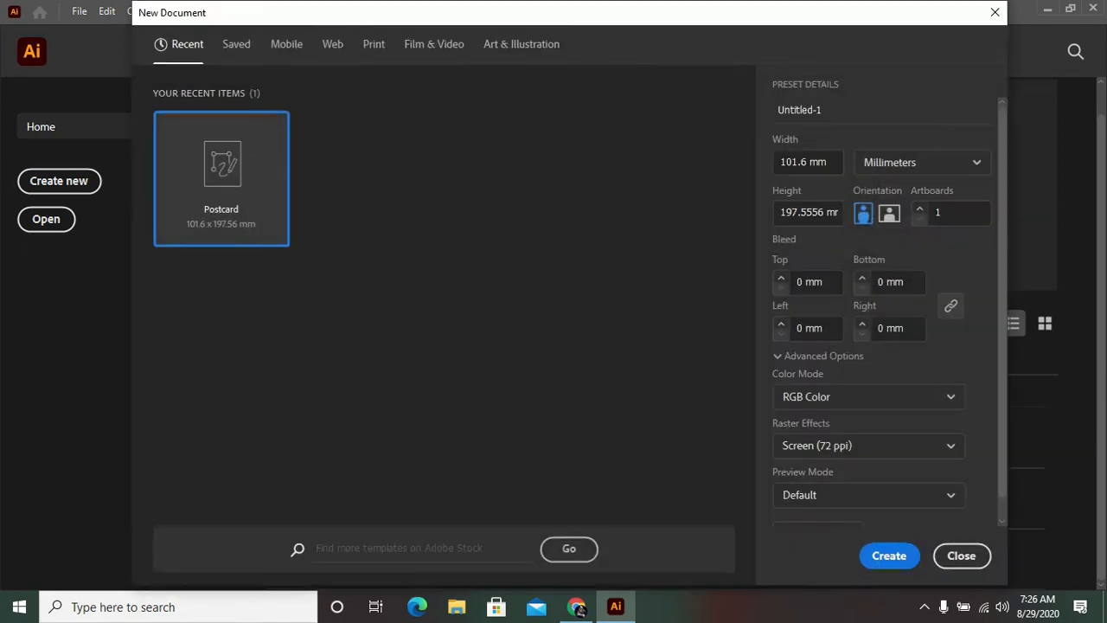
pyautogui.click(373, 44)
pyautogui.click(890, 556)
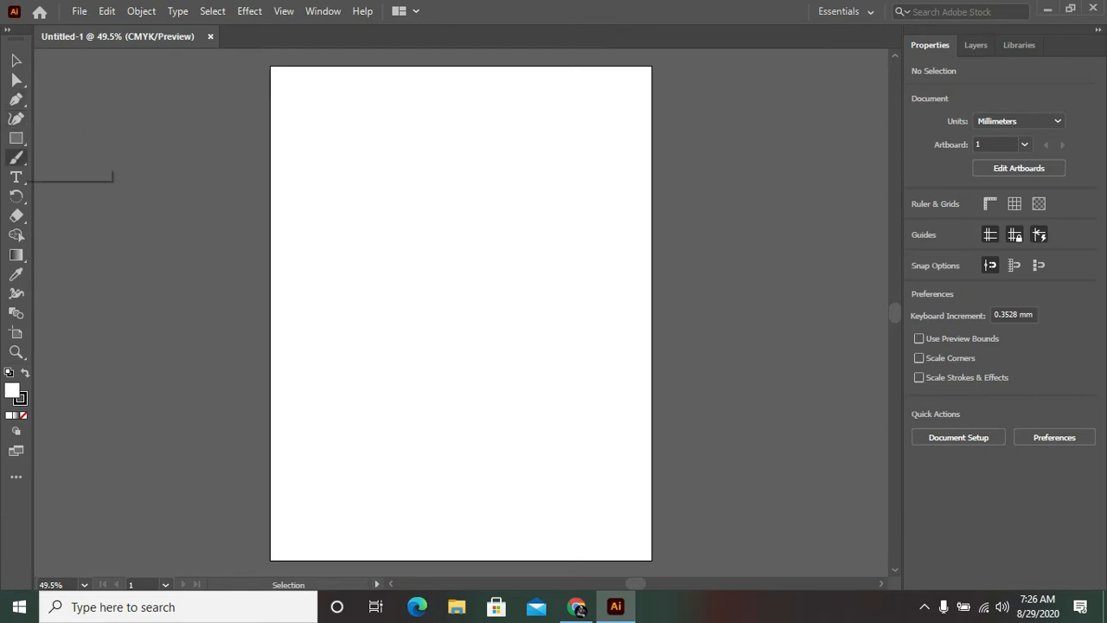
# Step: Draw an upright ellipse about 77 mm wide and 123 mm tall in the upper part of the artboard
pyautogui.click(16, 138)
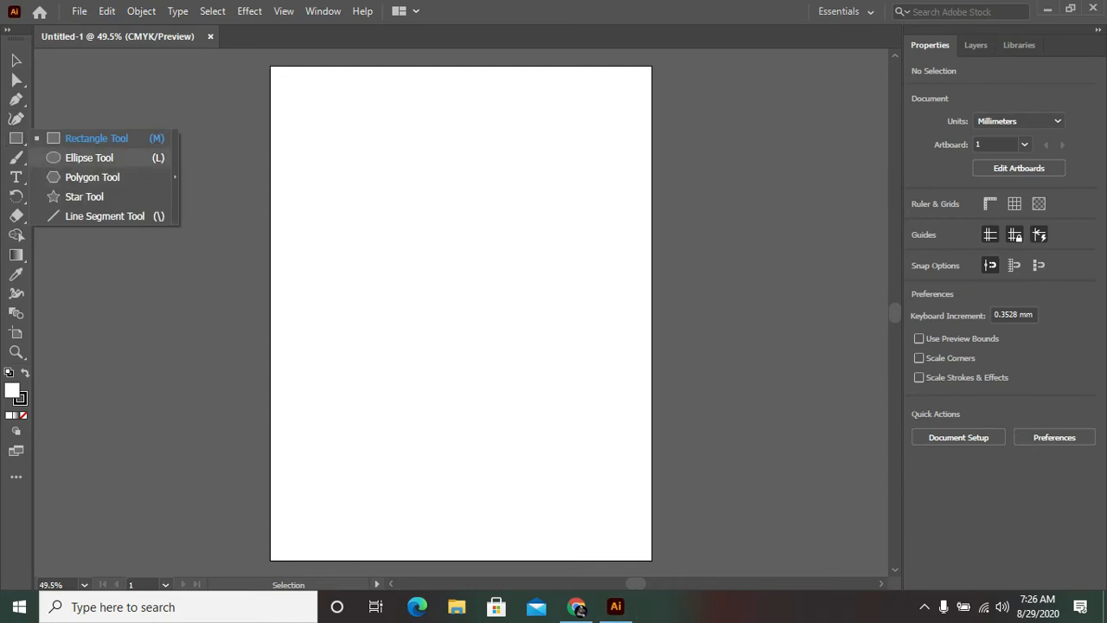
pyautogui.click(89, 157)
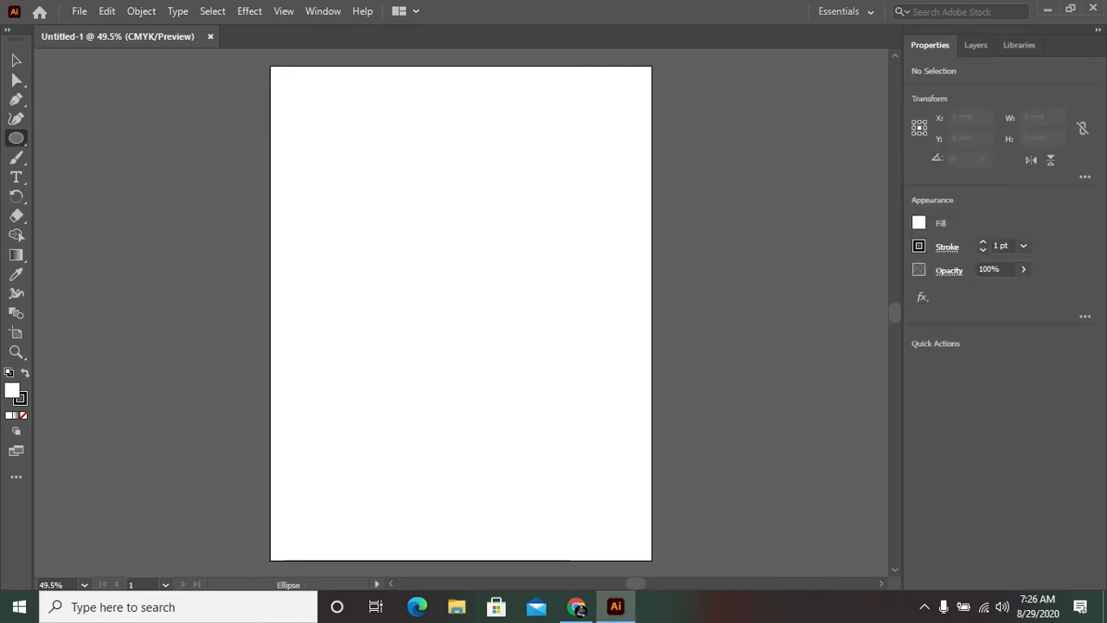
pyautogui.moveTo(397, 109); pyautogui.dragTo(534, 328)
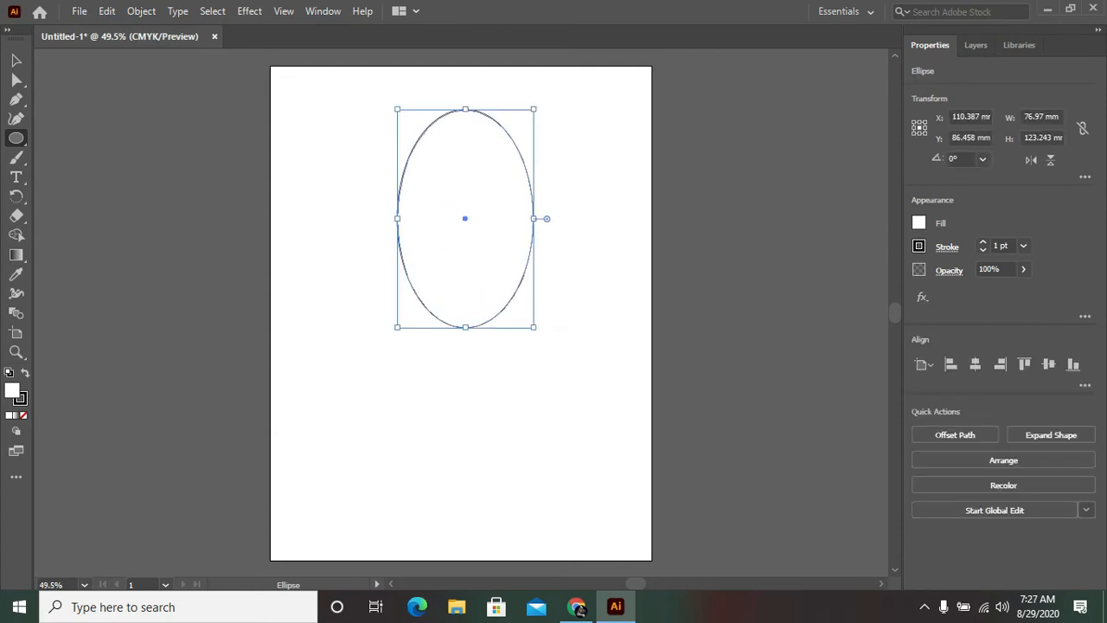
# Step: Reshape the ellipse into an egg by lowering its side anchor points, and move it off the artboard's right edge
pyautogui.press('v')
pyautogui.press('v')
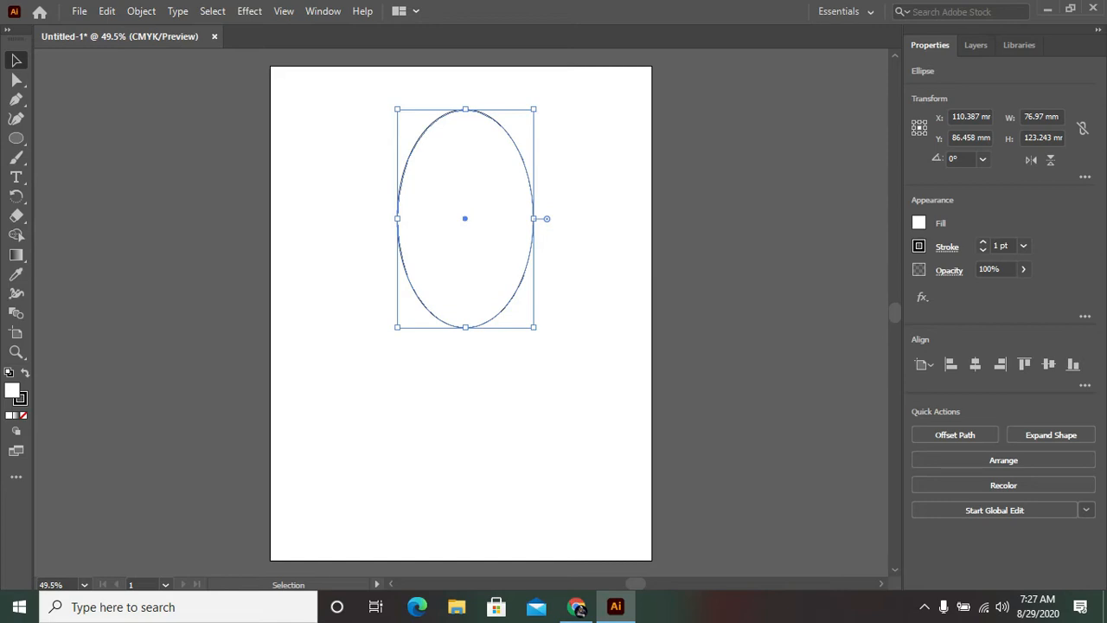
pyautogui.press('a')
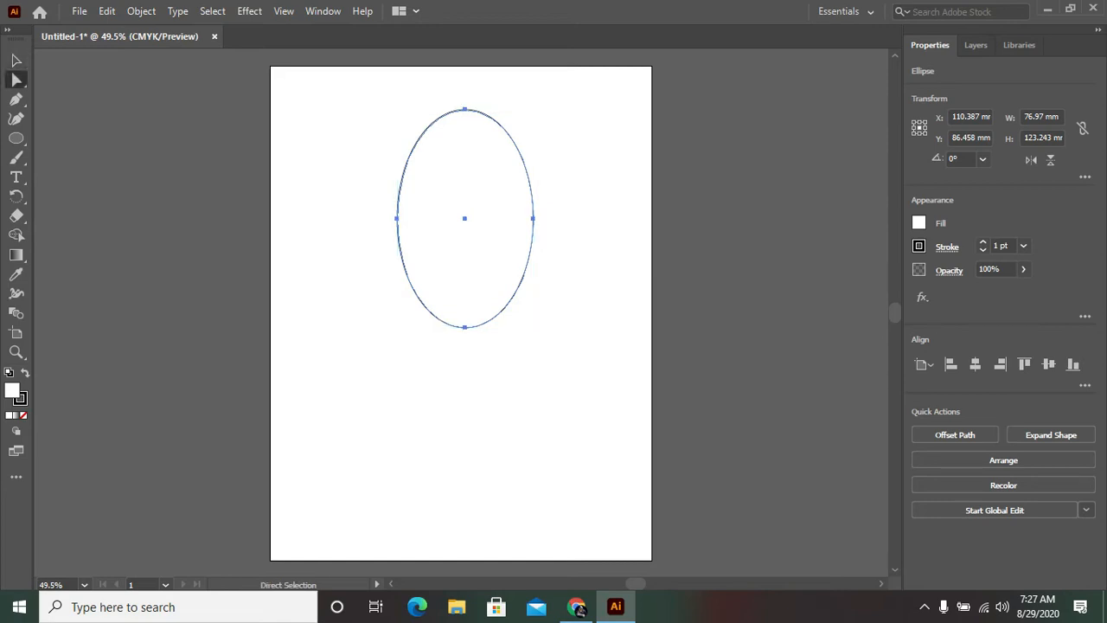
pyautogui.moveTo(370, 201); pyautogui.dragTo(529, 233)
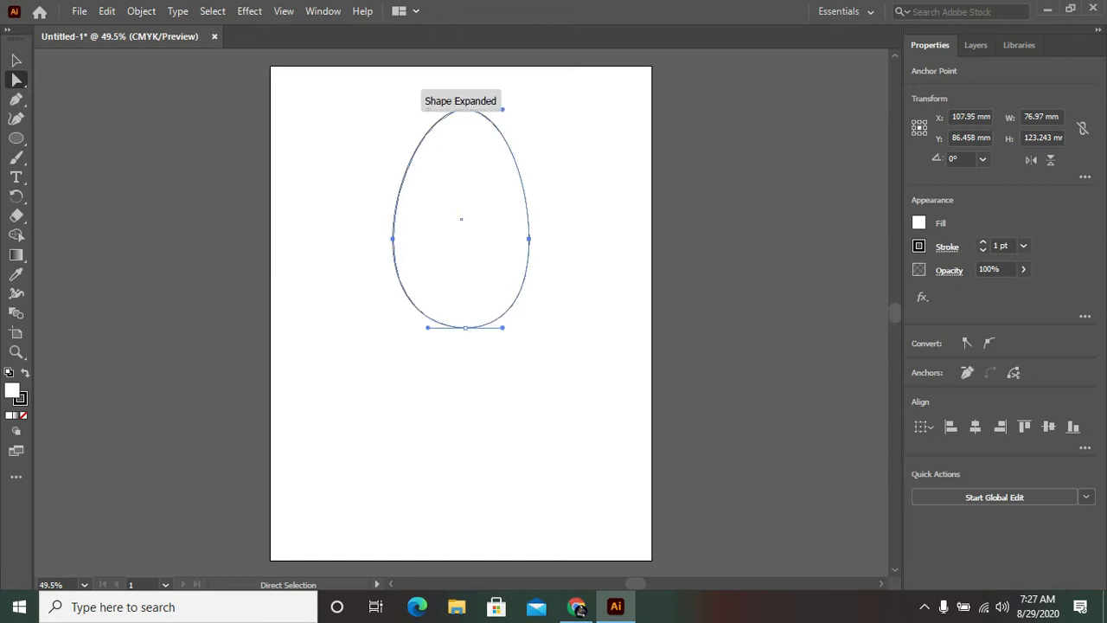
pyautogui.click(579, 235)
pyautogui.moveTo(490, 184); pyautogui.dragTo(758, 220)
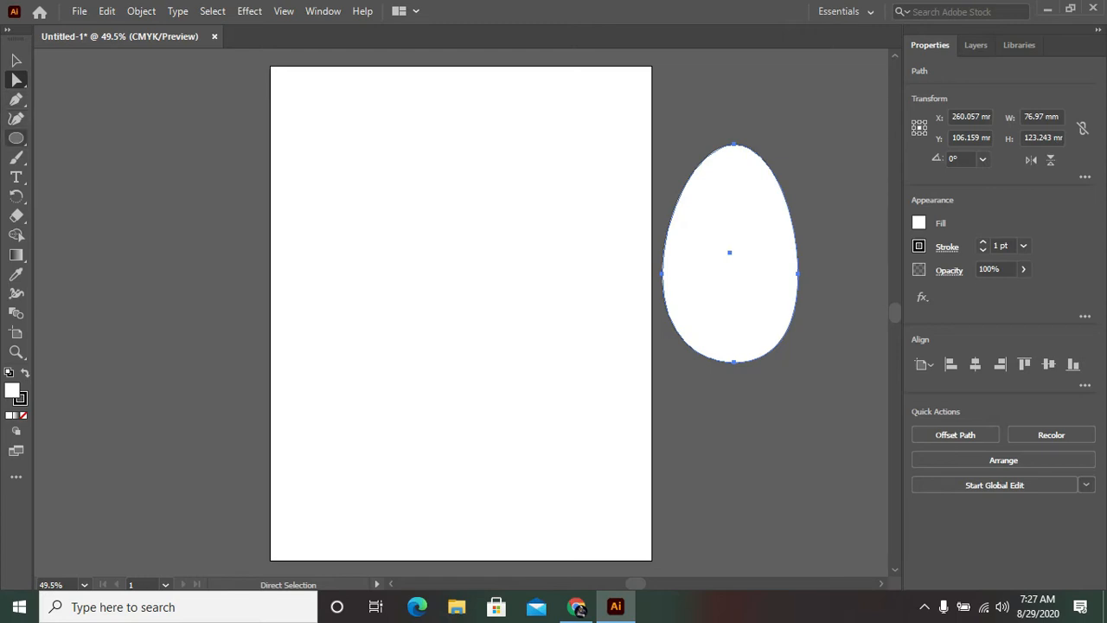
# Step: Draw an ellipse about 81 × 135 mm on the artboard and reshape its side anchors and handle into a mango outline with an indented lower-right side
pyautogui.click(16, 138)
pyautogui.moveTo(423, 144); pyautogui.dragTo(567, 383)
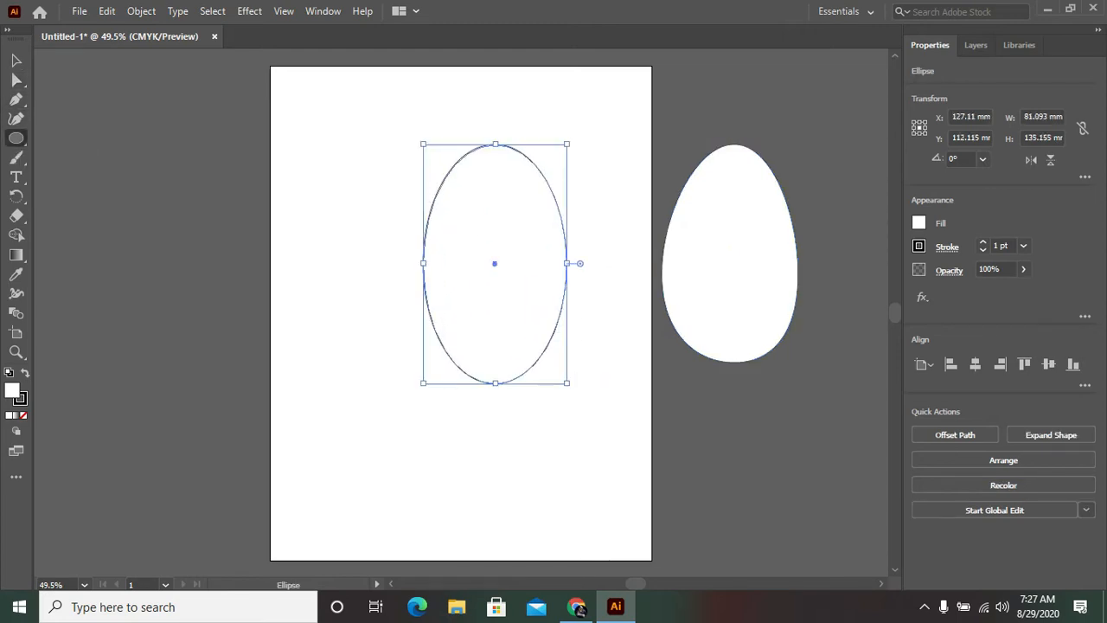
pyautogui.press('a')
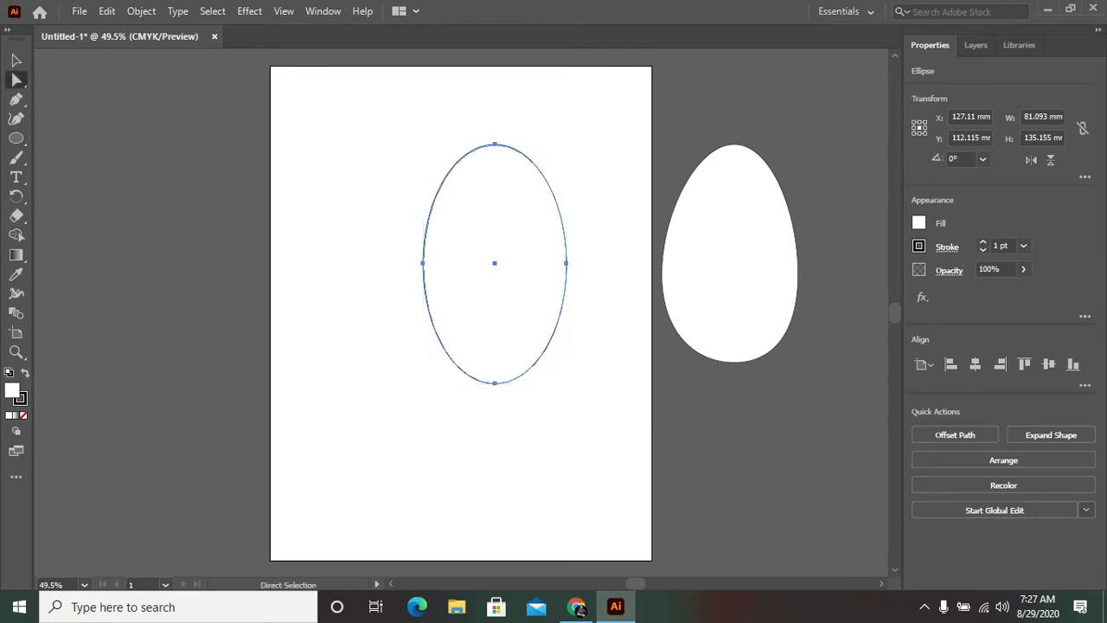
pyautogui.click(567, 263)
pyautogui.moveTo(567, 263); pyautogui.dragTo(558, 263)
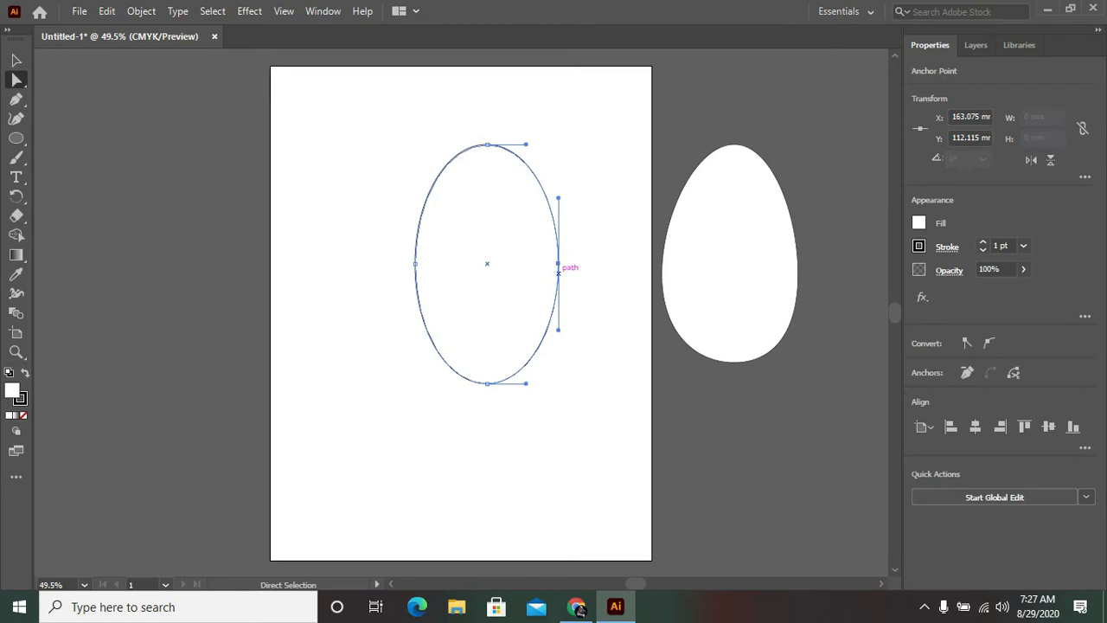
pyautogui.moveTo(558, 329); pyautogui.dragTo(526, 328)
pyautogui.moveTo(415, 264); pyautogui.dragTo(425, 264)
# Step: Draw a flat ellipse about 16.5 × 4 mm just inside the top of the mango outline
pyautogui.hotkey('ctrl', 'shift', 'a')
pyautogui.press('l')
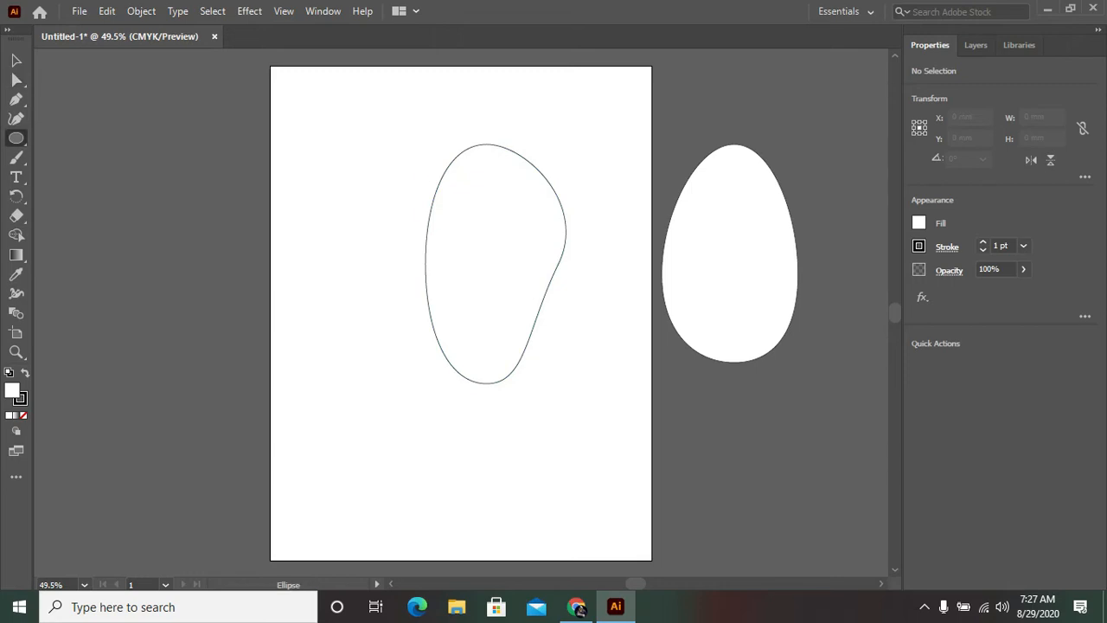
pyautogui.moveTo(478, 152); pyautogui.dragTo(511, 161)
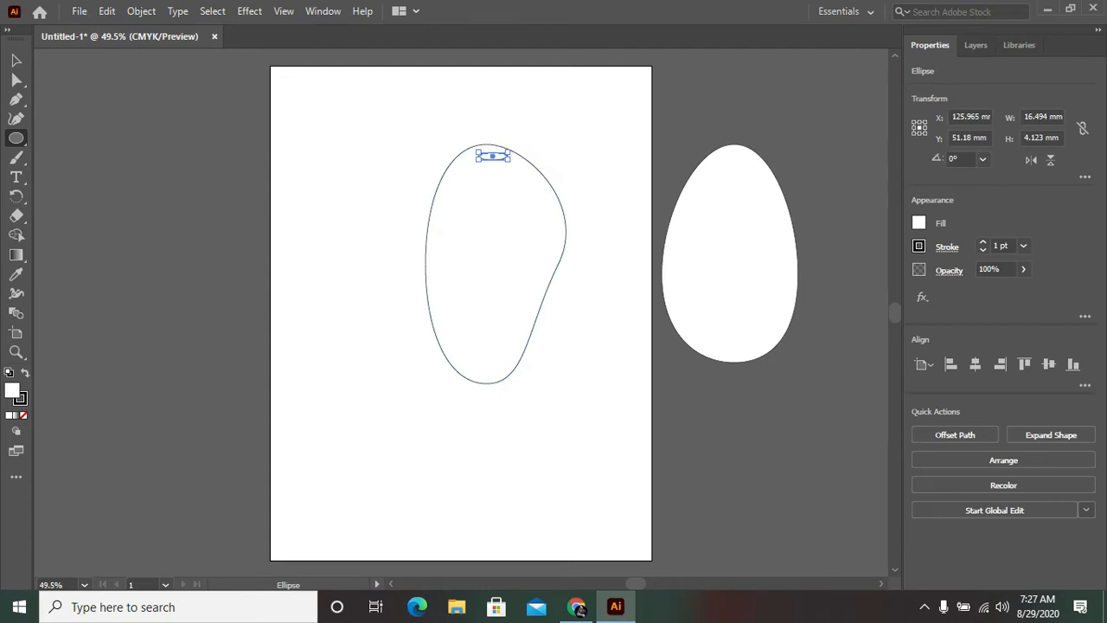
# Step: Draw a vertical stem line about 21 mm long upward from the small ellipse on the mango
pyautogui.click(16, 138)
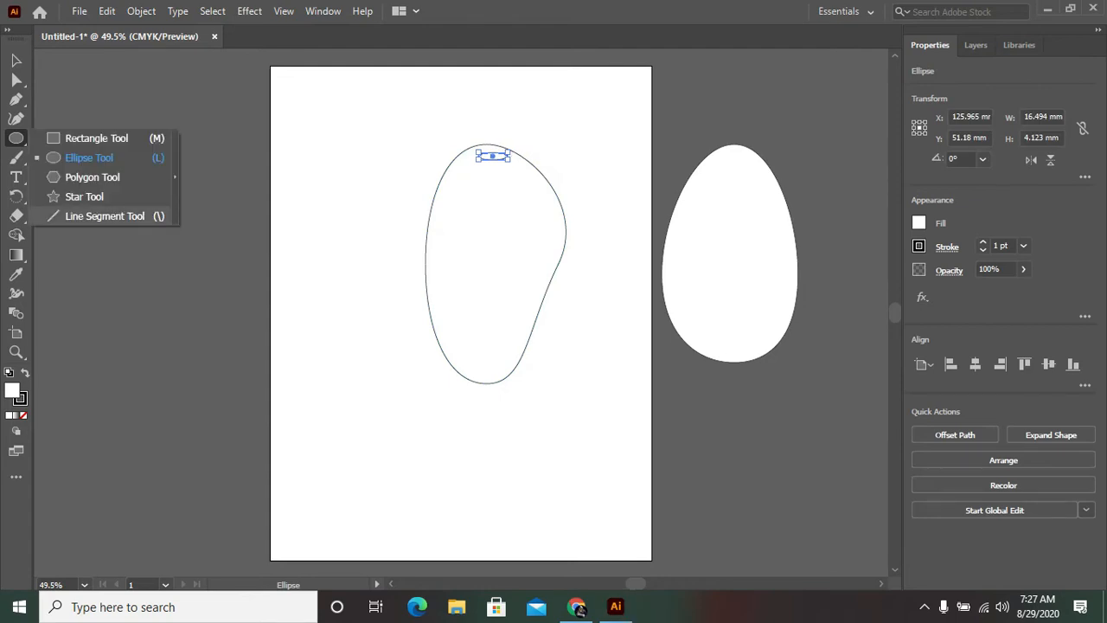
pyautogui.click(121, 216)
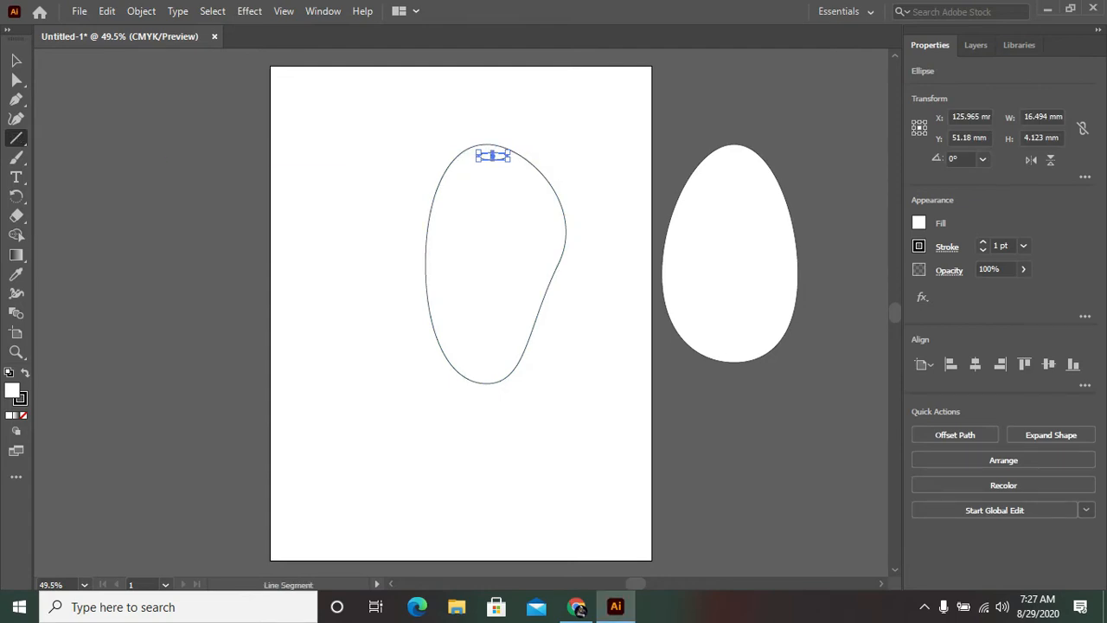
pyautogui.moveTo(493, 152); pyautogui.dragTo(493, 115)
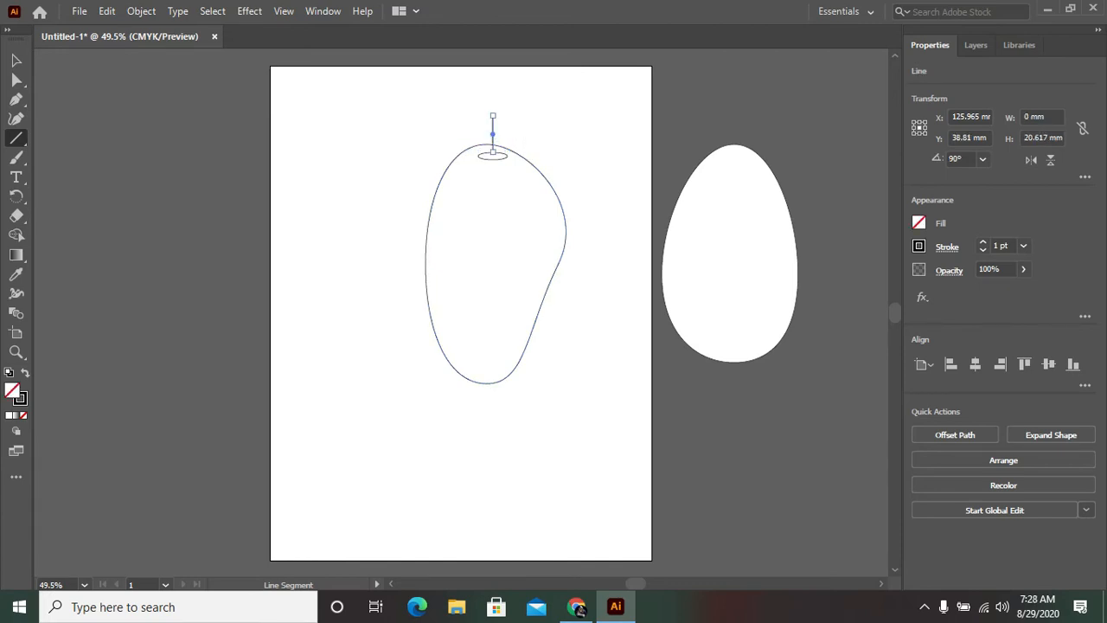
# Step: Bend the stem line into a curve by converting its upper anchor to a smooth point and shifting that point to the right
pyautogui.click(16, 118)
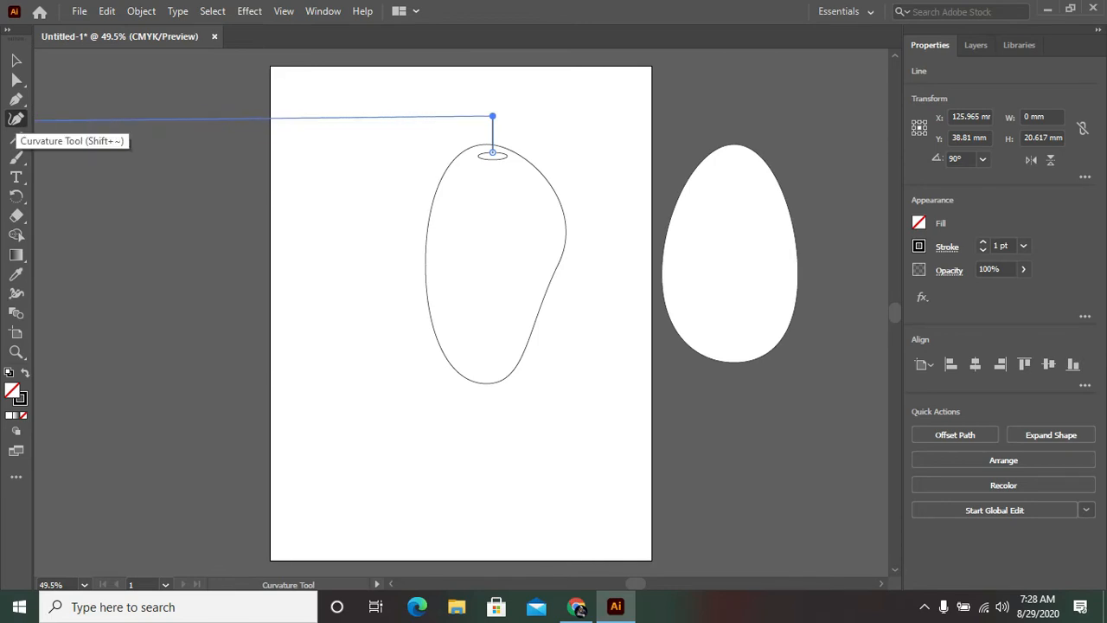
pyautogui.click(15, 99)
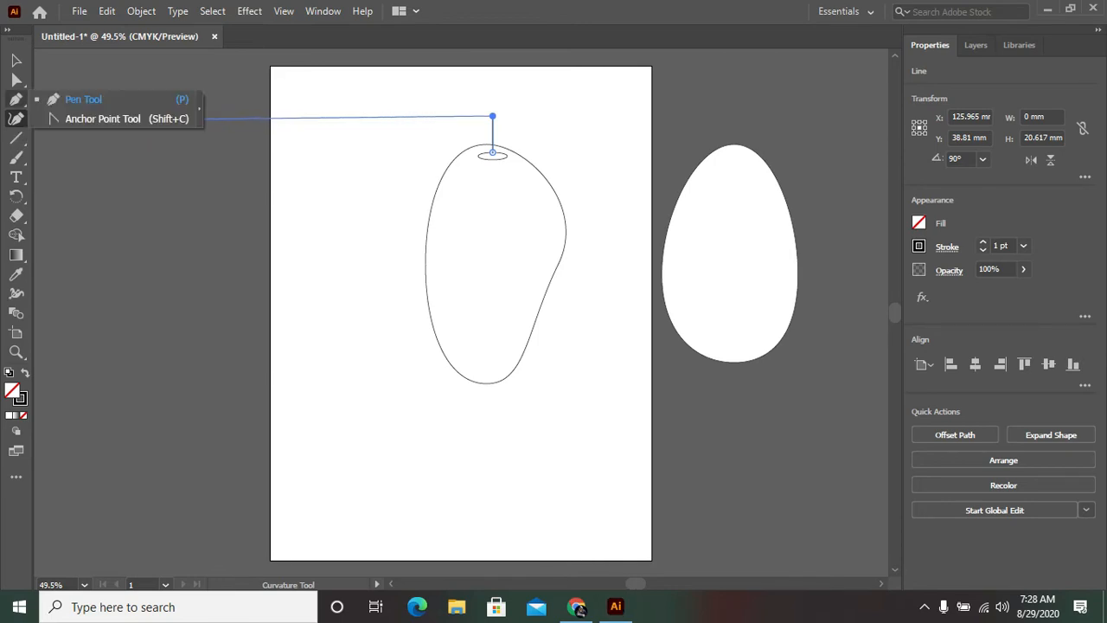
pyautogui.click(102, 118)
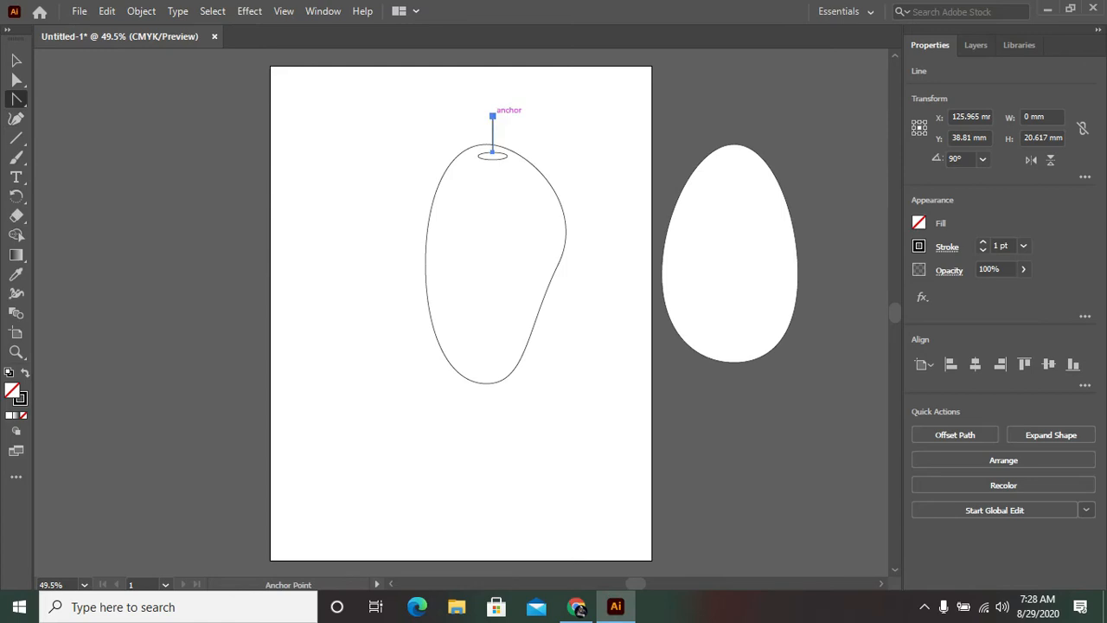
pyautogui.moveTo(493, 116); pyautogui.dragTo(517, 115)
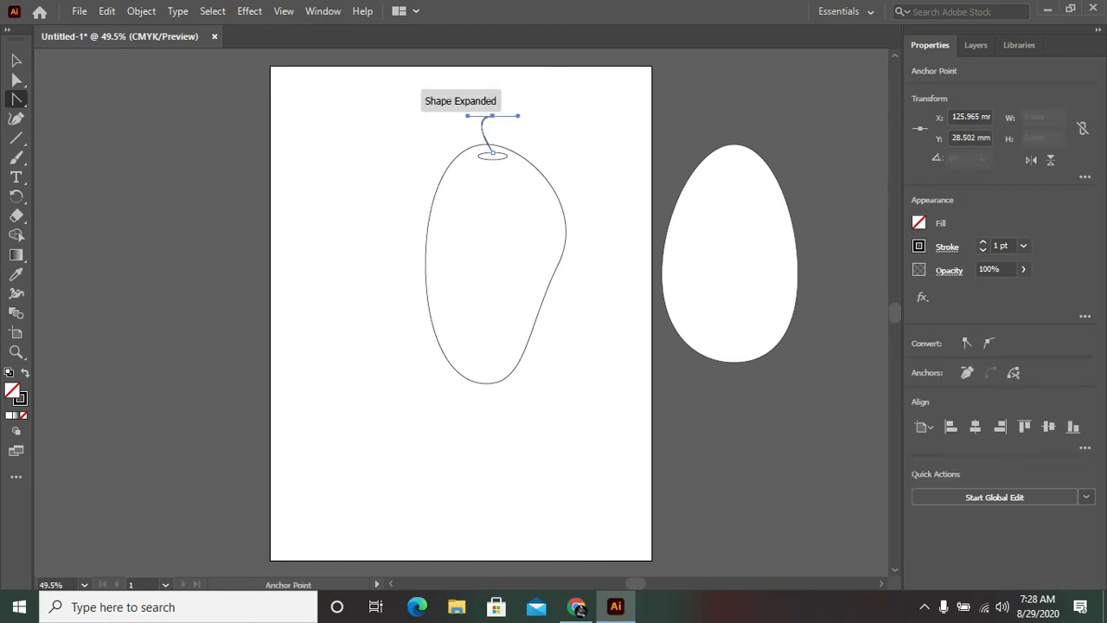
pyautogui.press('a')
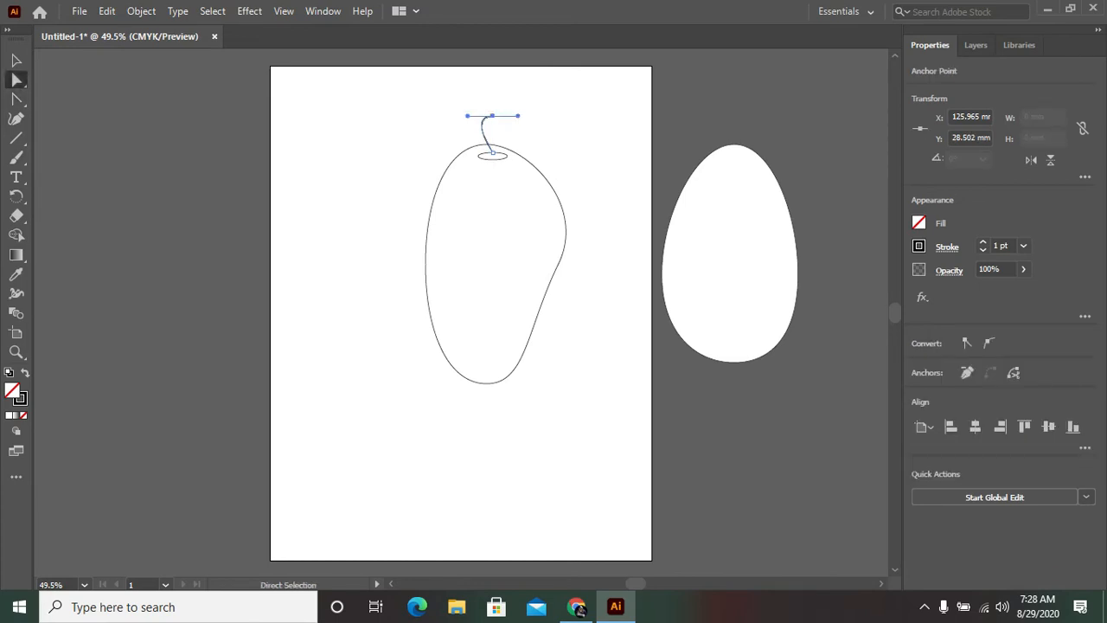
pyautogui.click(492, 115)
pyautogui.moveTo(492, 115); pyautogui.dragTo(507, 115)
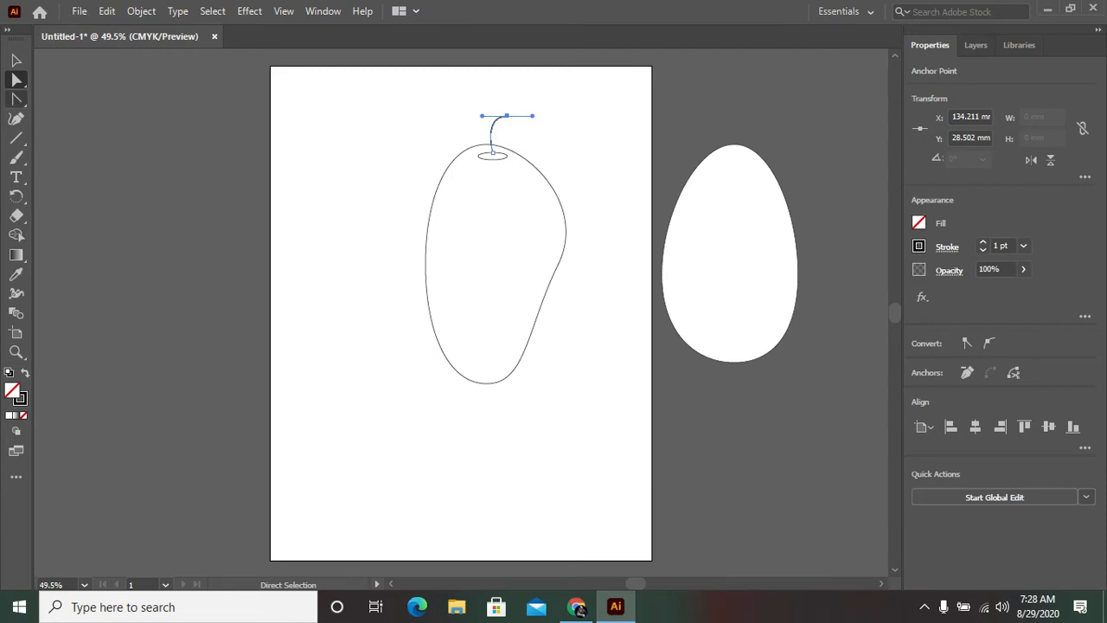
# Step: Draw a narrow ellipse about 17 × 55 mm beside the mango and convert its top and bottom anchors to corners to form a leaf
pyautogui.click(17, 138)
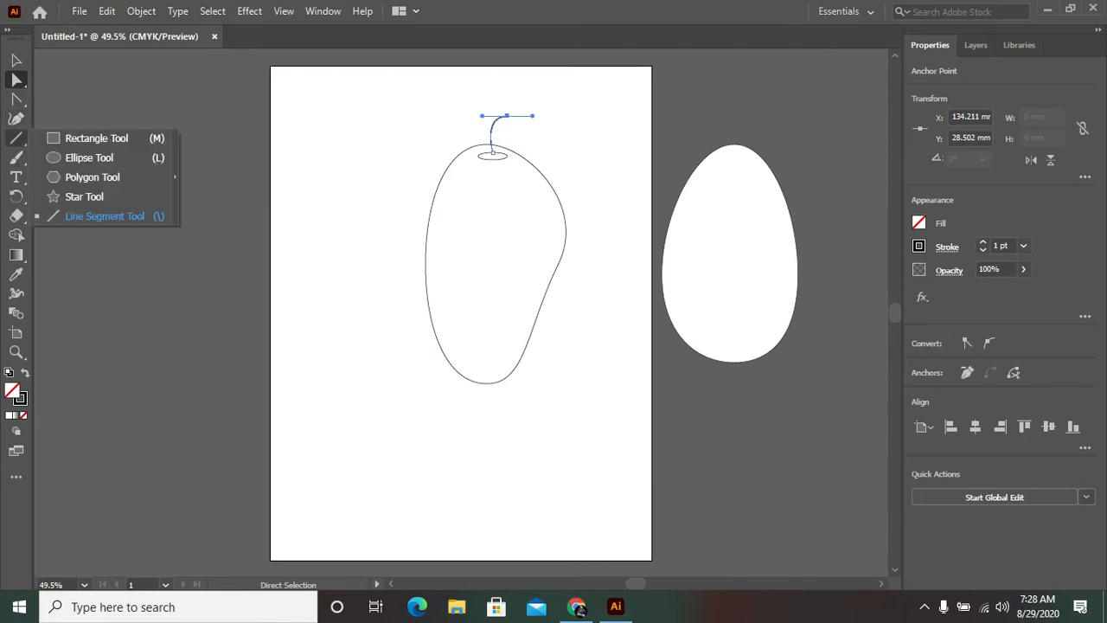
pyautogui.click(89, 157)
pyautogui.moveTo(355, 271); pyautogui.dragTo(387, 369)
pyautogui.hotkey('shift', 'c')
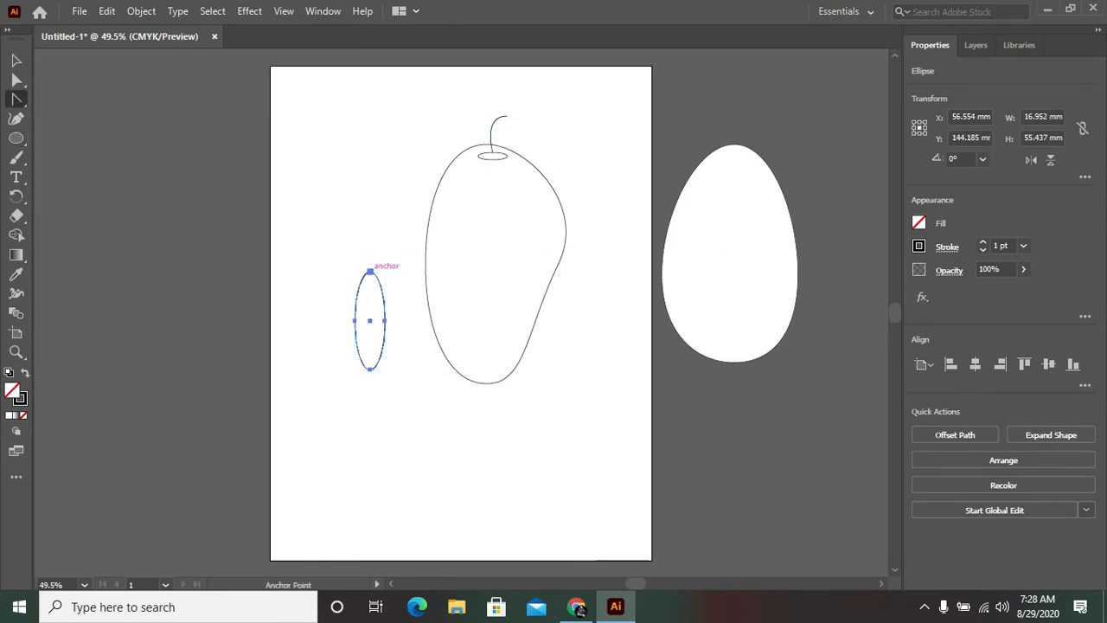
pyautogui.click(369, 272)
pyautogui.click(370, 371)
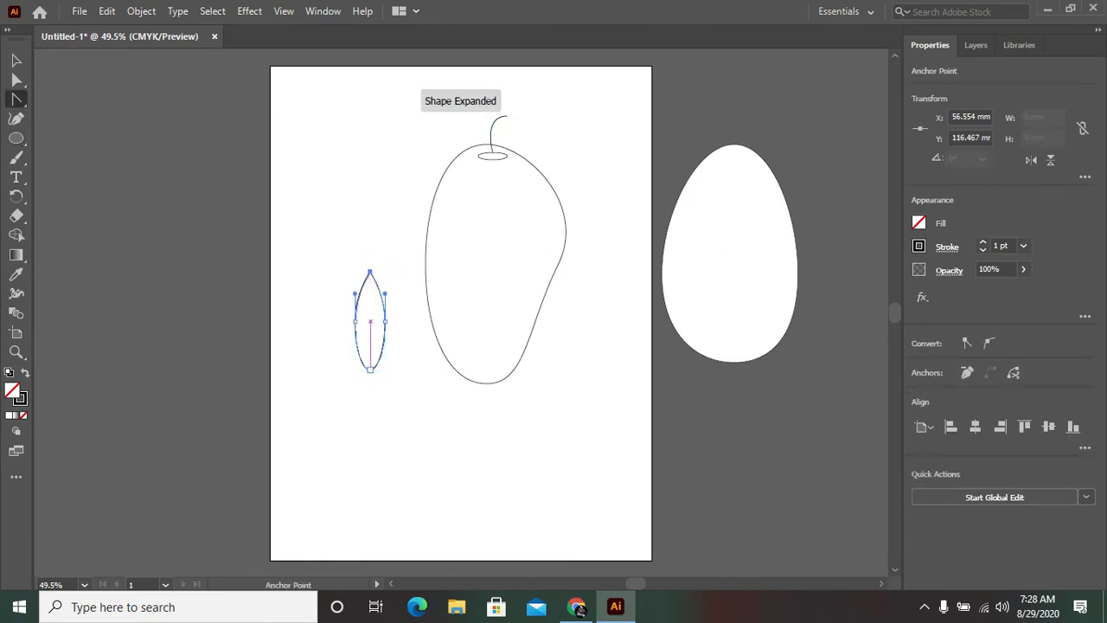
pyautogui.click(369, 370)
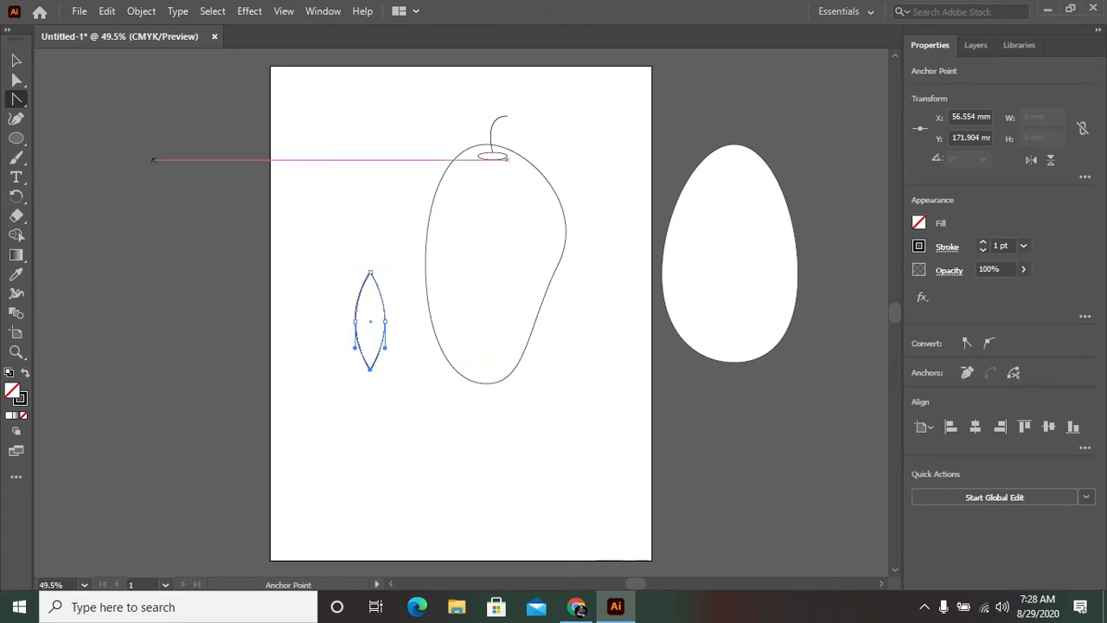
# Step: Shorten the leaf to about 37 mm tall and place it with its upper tip at the end of the stem
pyautogui.click(16, 59)
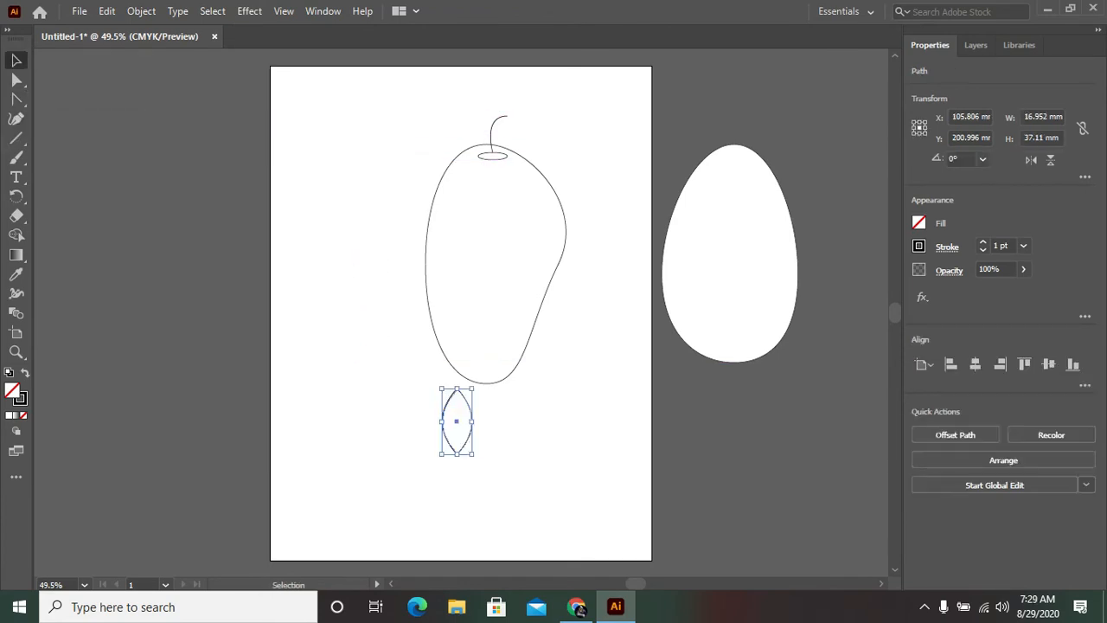
pyautogui.moveTo(457, 390); pyautogui.dragTo(499, 115)
pyautogui.hotkey('ctrl', 'shift', 'a')
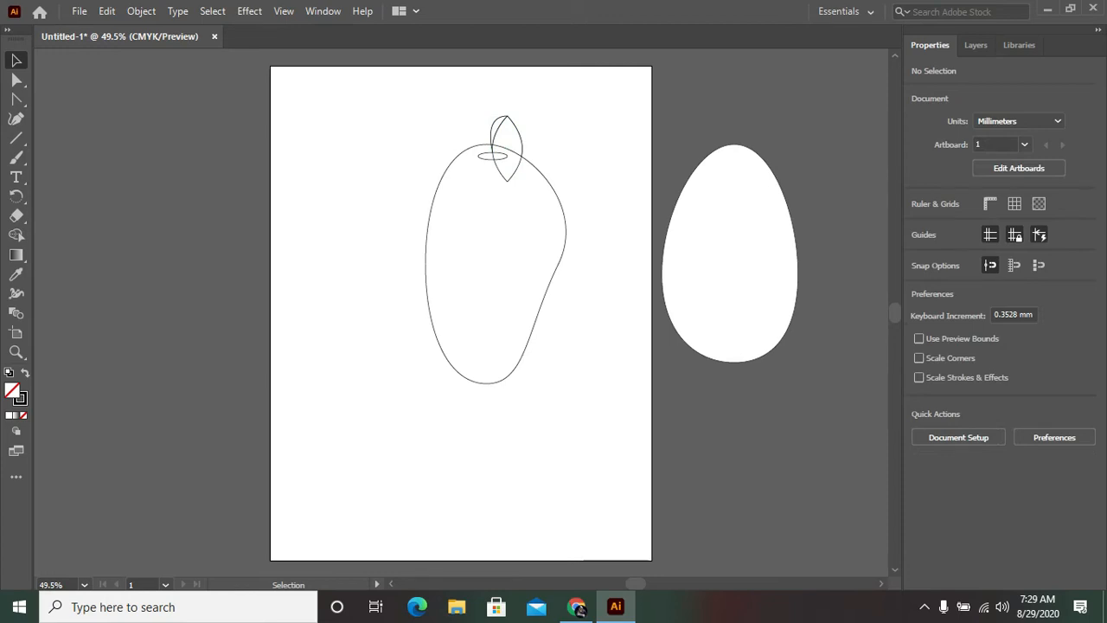
# Step: Fill the leaf with green #169612
pyautogui.click(523, 129)
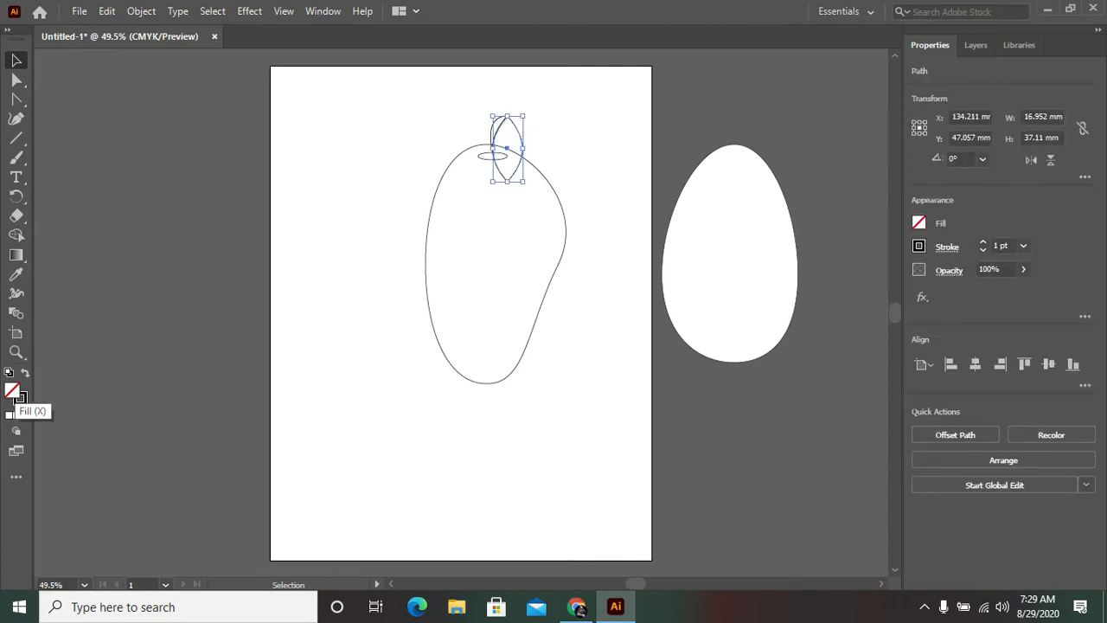
pyautogui.doubleClick(12, 392)
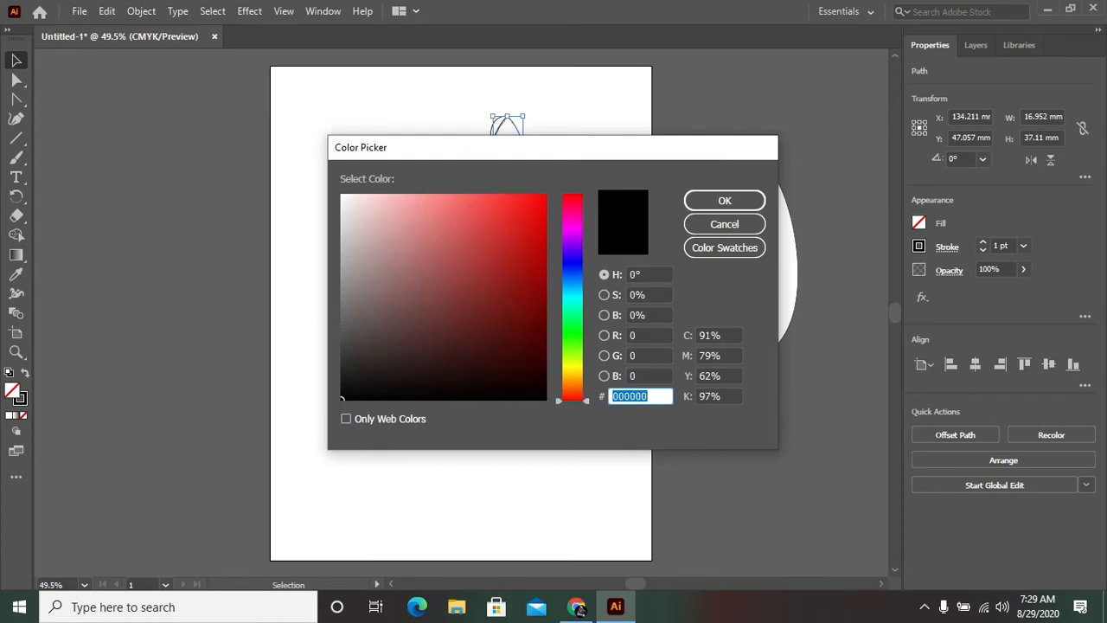
pyautogui.click(572, 334)
pyautogui.click(522, 279)
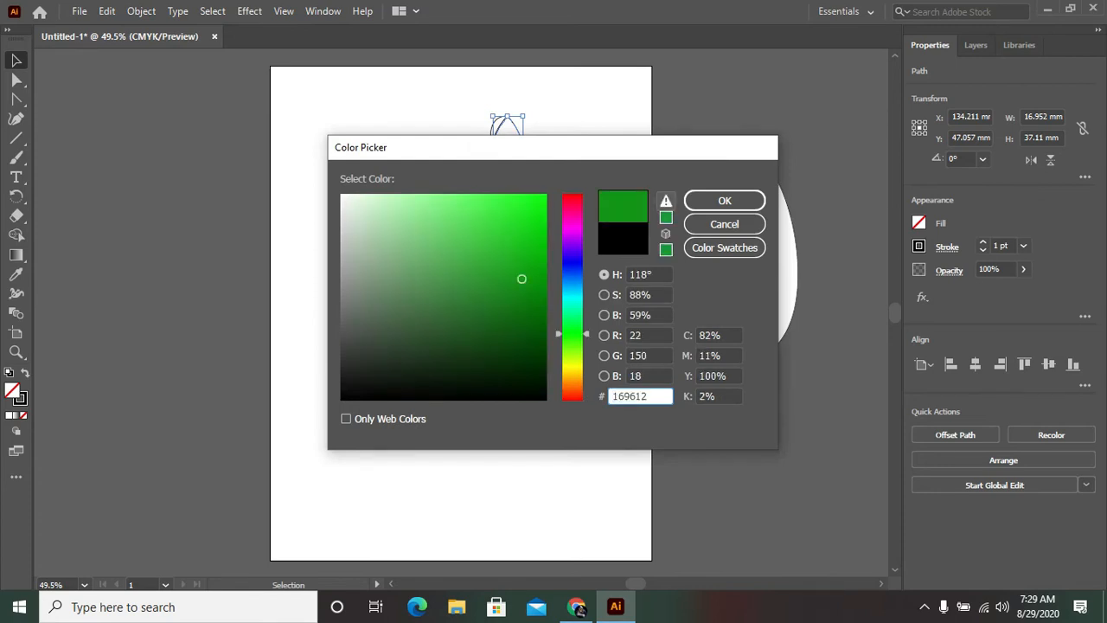
pyautogui.click(725, 201)
# Step: Fill the mango body with bright yellow
pyautogui.click(497, 263)
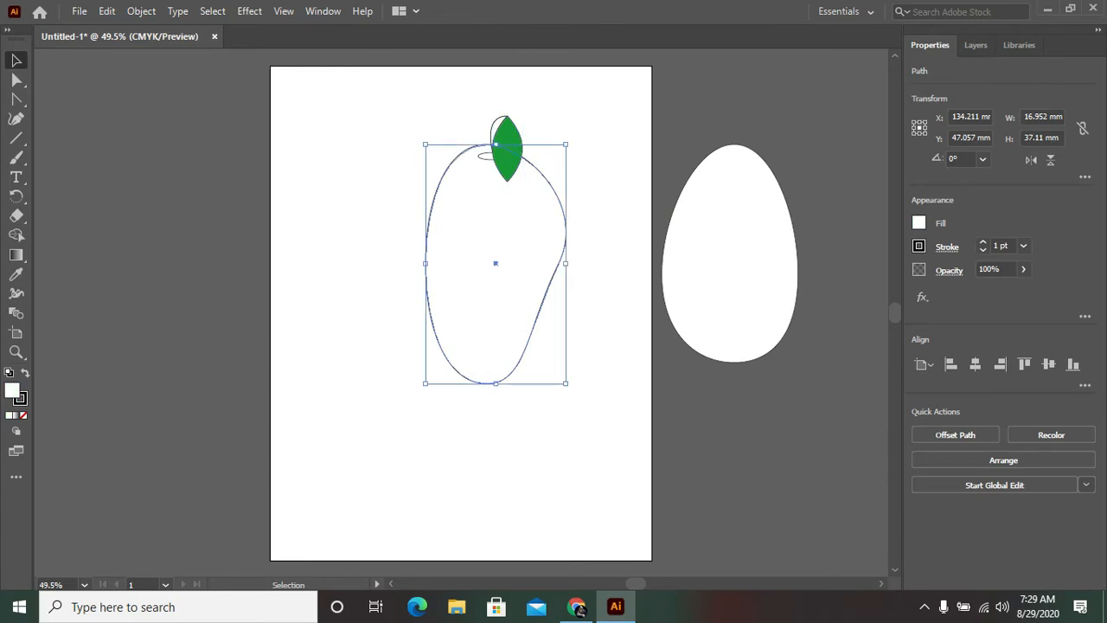
pyautogui.doubleClick(497, 263)
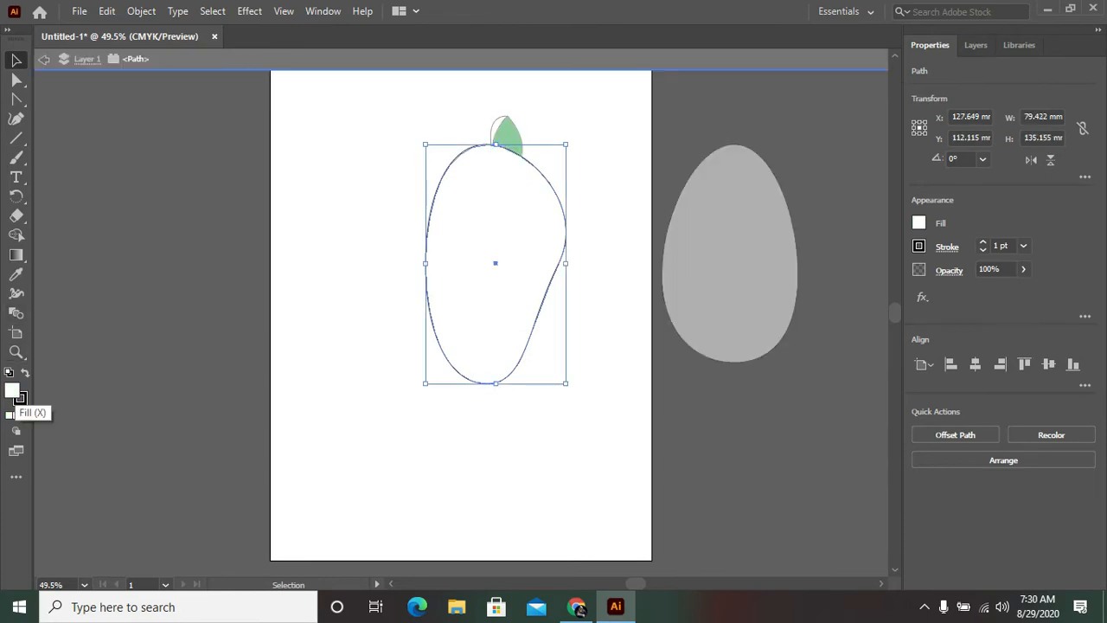
pyautogui.doubleClick(12, 392)
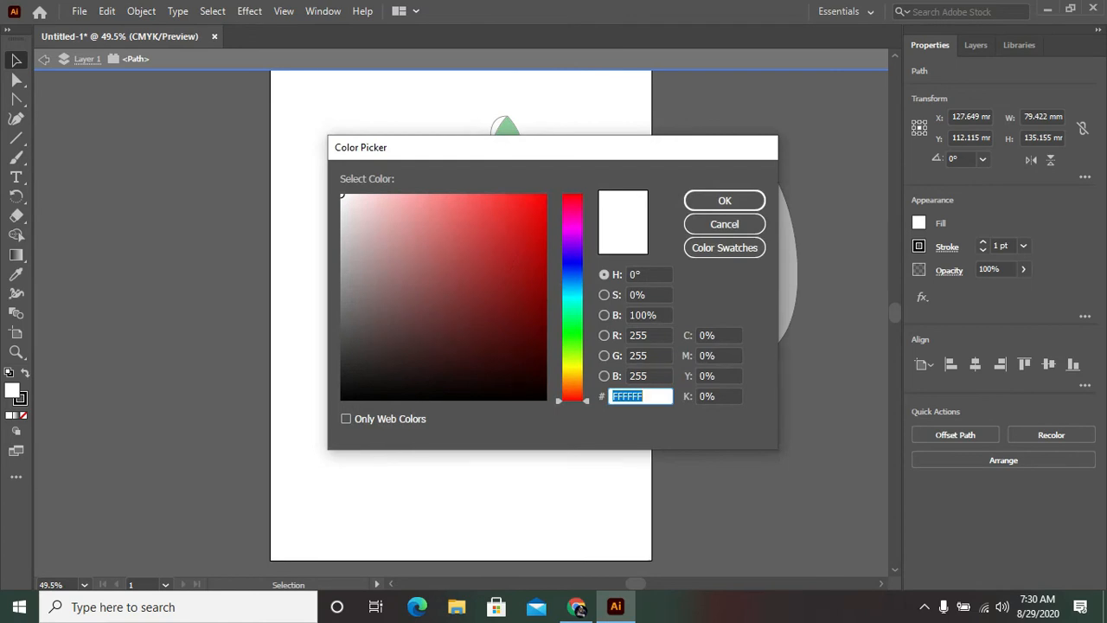
pyautogui.click(572, 367)
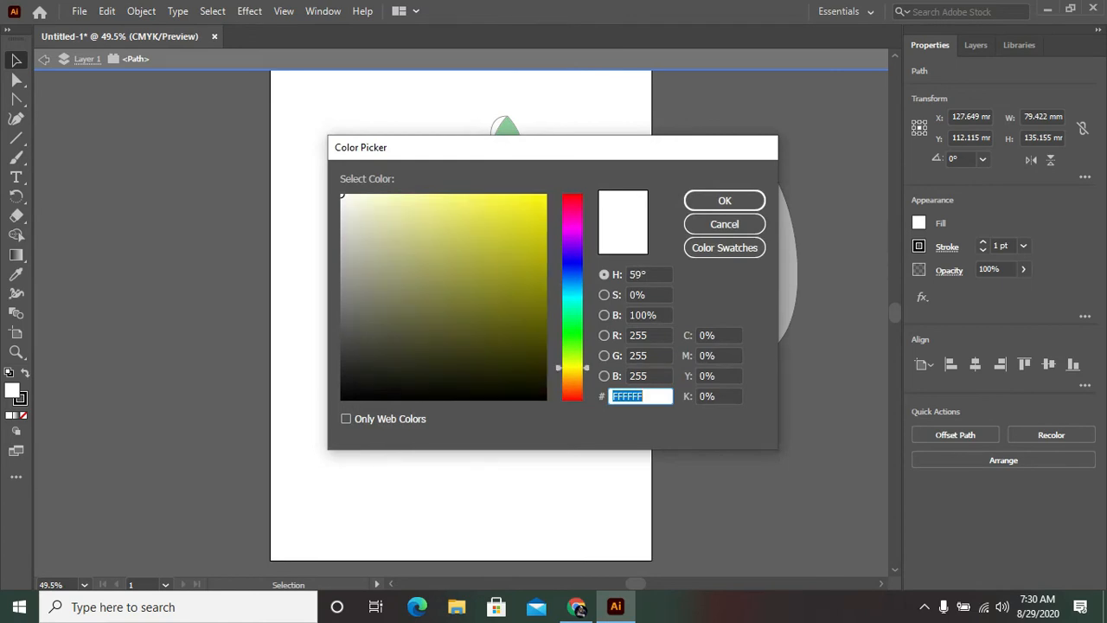
pyautogui.click(534, 216)
pyautogui.click(725, 200)
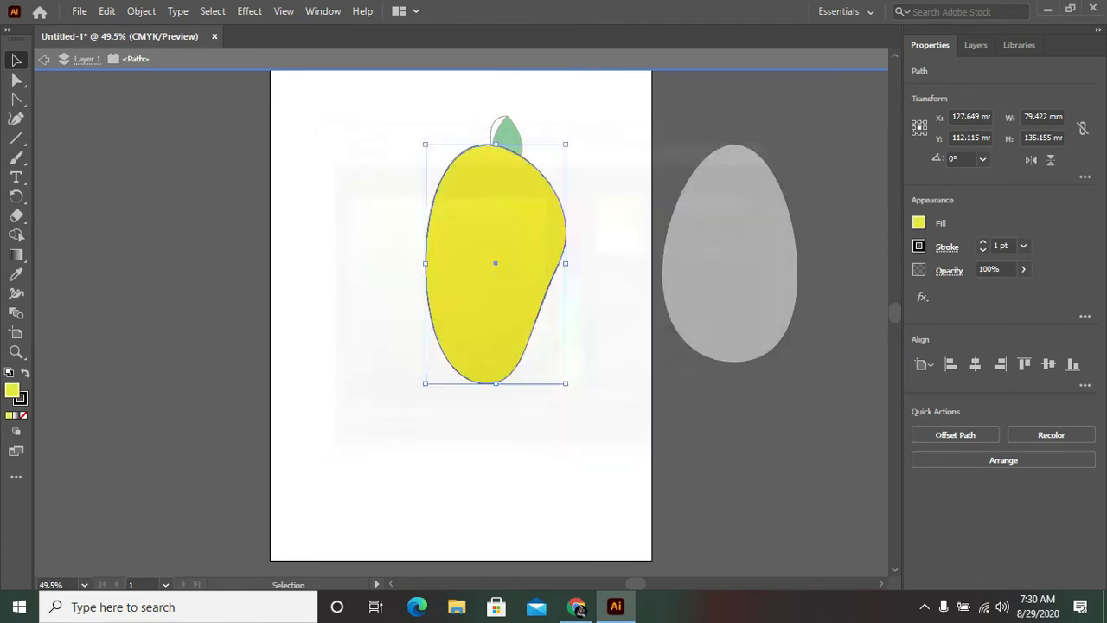
pyautogui.click(510, 138)
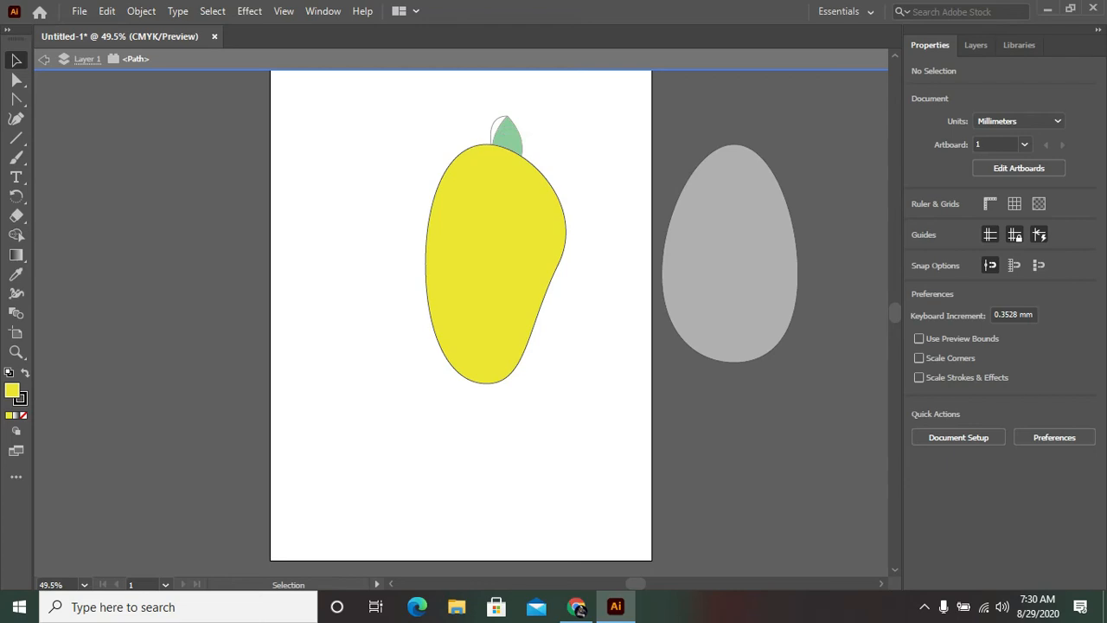
pyautogui.press('Escape')
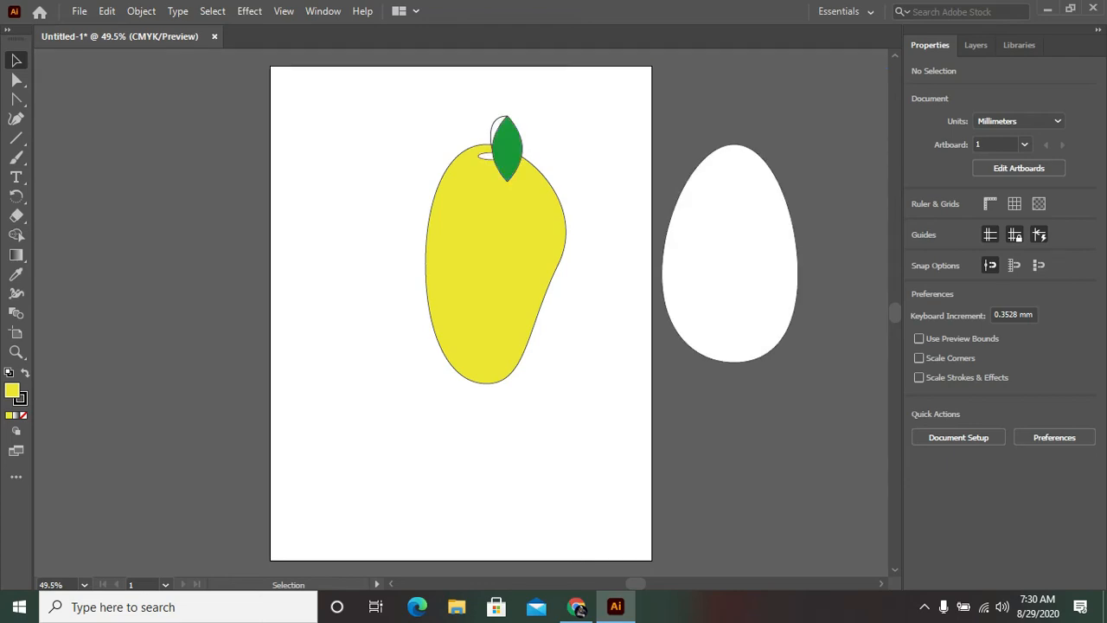
# Step: Fill the small flat ellipse at the base of the stem with near-black #0C0101
pyautogui.doubleClick(484, 153)
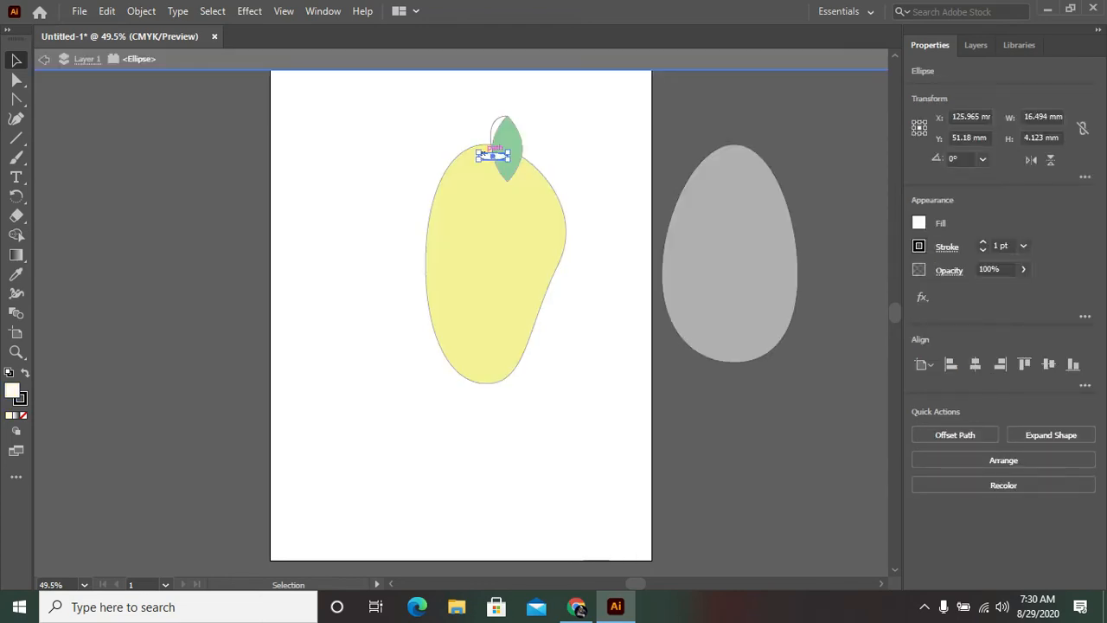
pyautogui.doubleClick(12, 391)
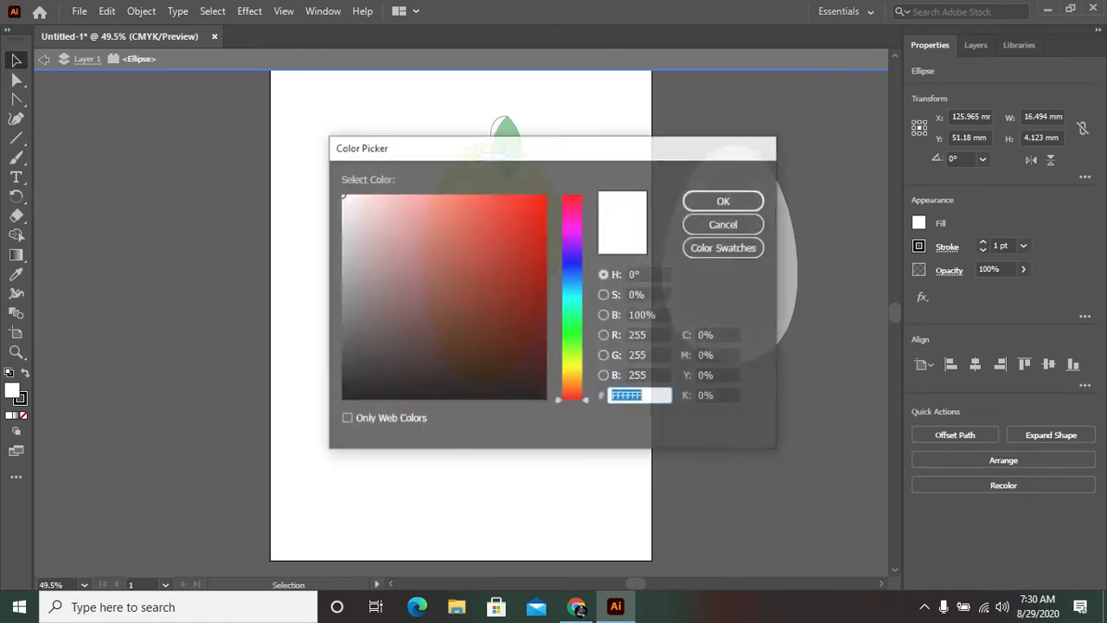
pyautogui.write('000000')
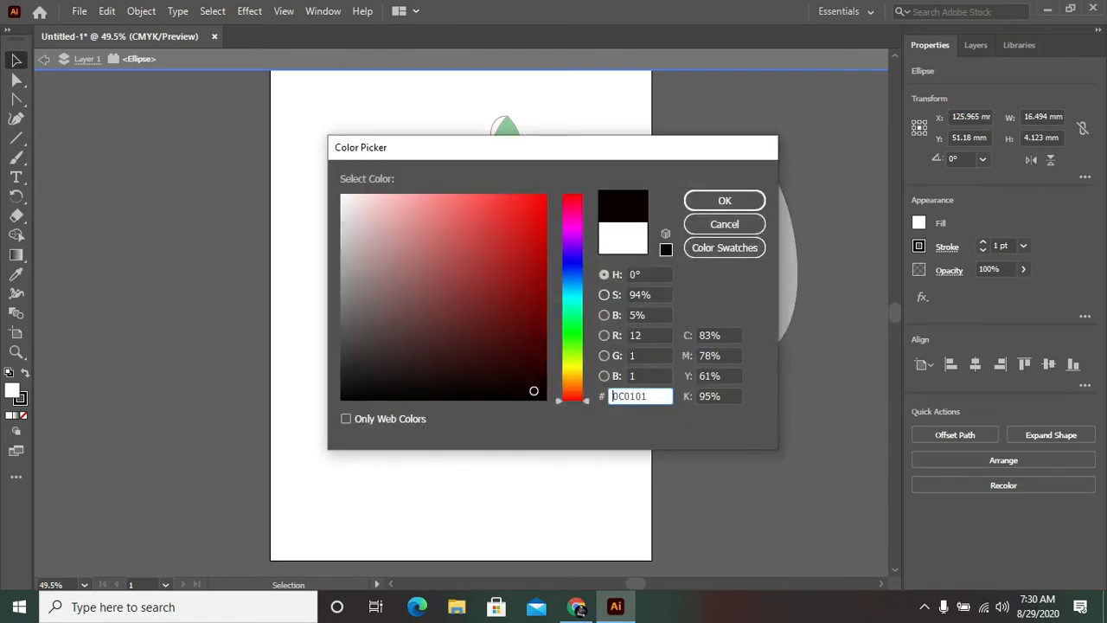
pyautogui.press('Return')
pyautogui.hotkey('ctrl', 'shift', 'a')
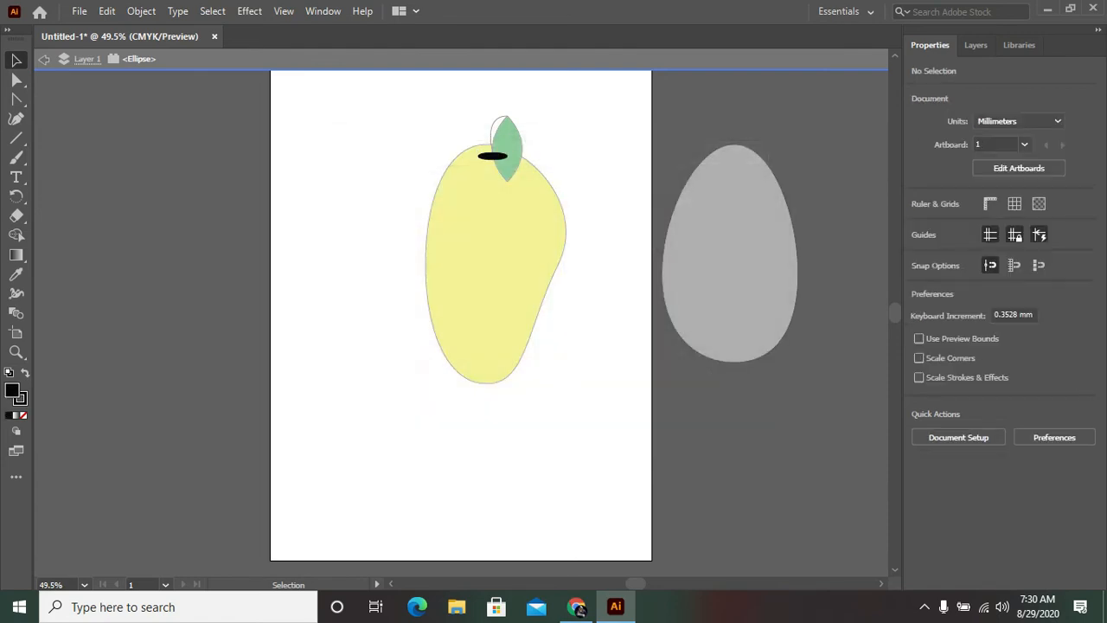
pyautogui.press('Escape')
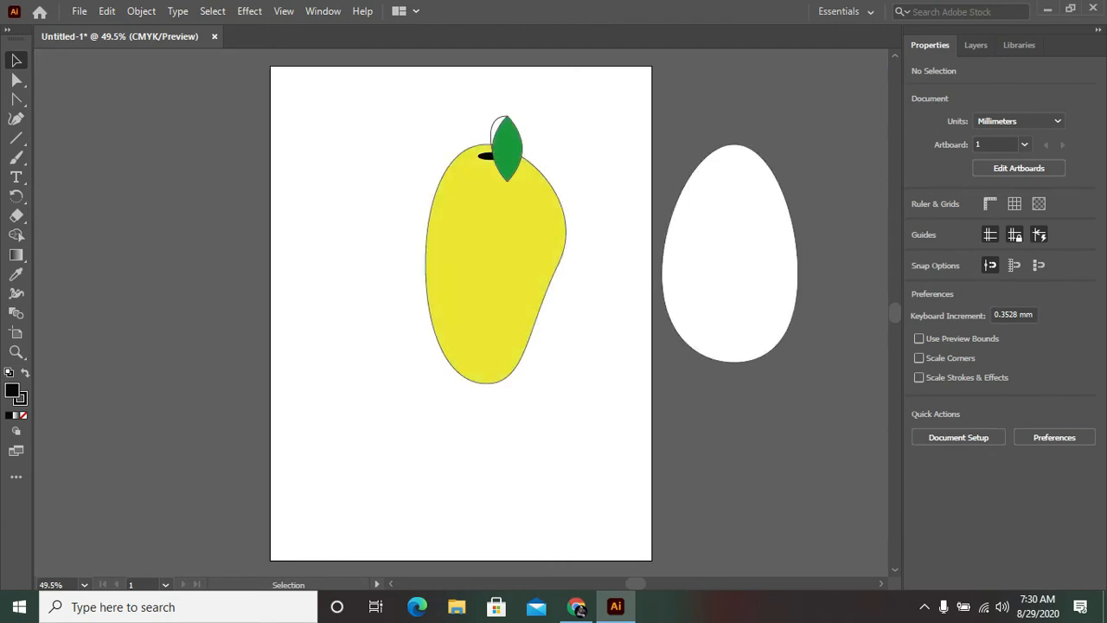
# Step: Set the stroke color of the curved stem to dark brown #3F361D
pyautogui.click(494, 121)
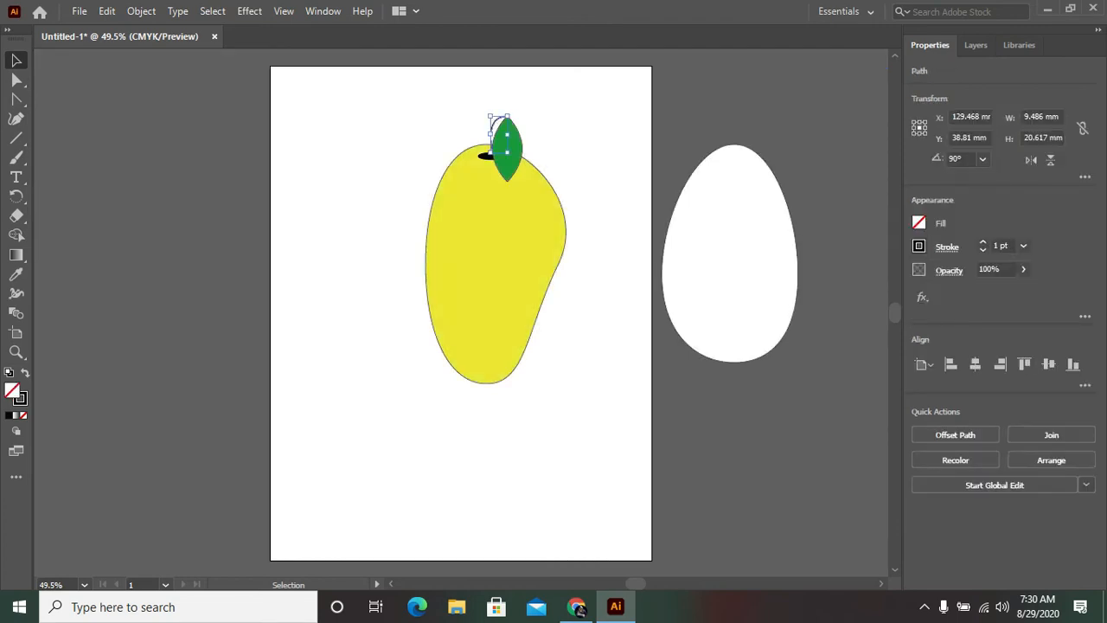
pyautogui.doubleClick(20, 398)
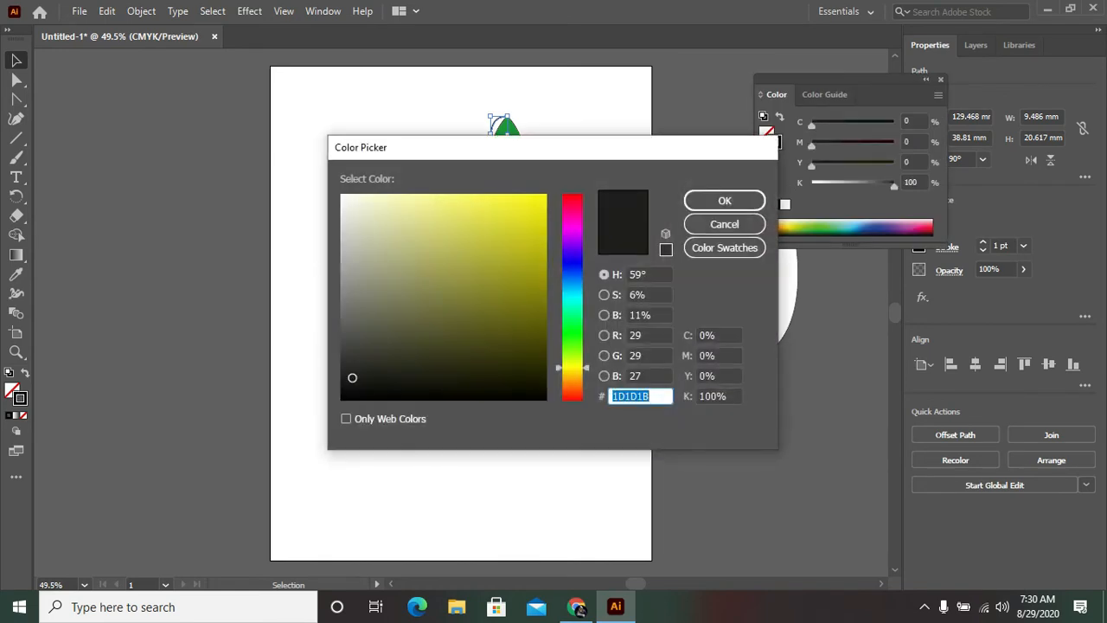
pyautogui.write('1A1C1C')
pyautogui.click(573, 221)
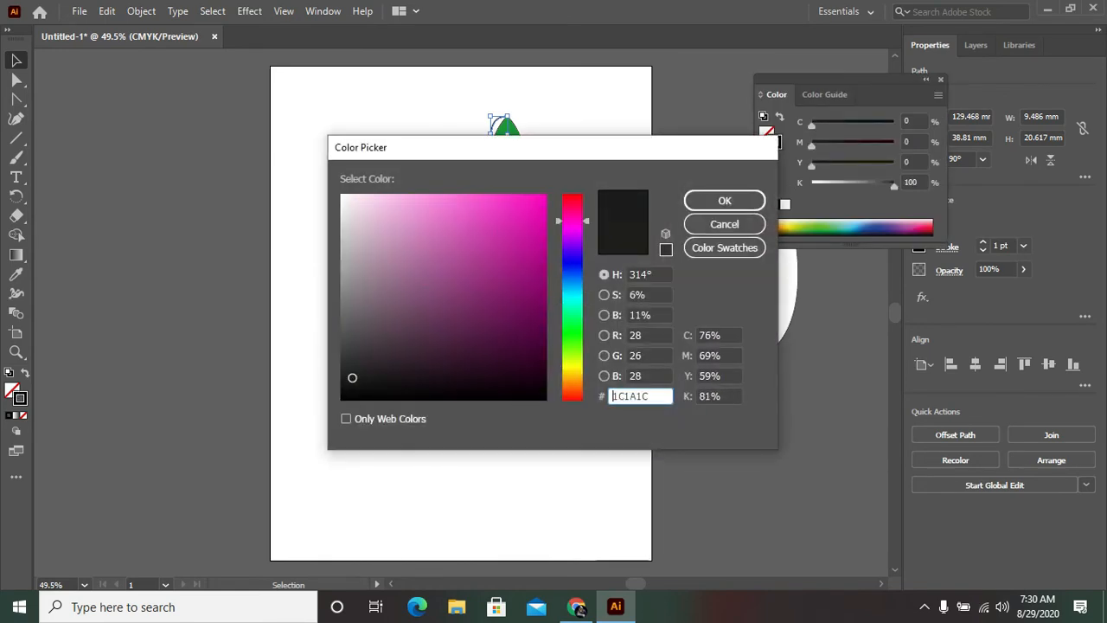
pyautogui.click(573, 366)
pyautogui.moveTo(352, 378)
pyautogui.mouseDown()
pyautogui.moveTo(403, 329)
pyautogui.moveTo(405, 276)
pyautogui.mouseUp()
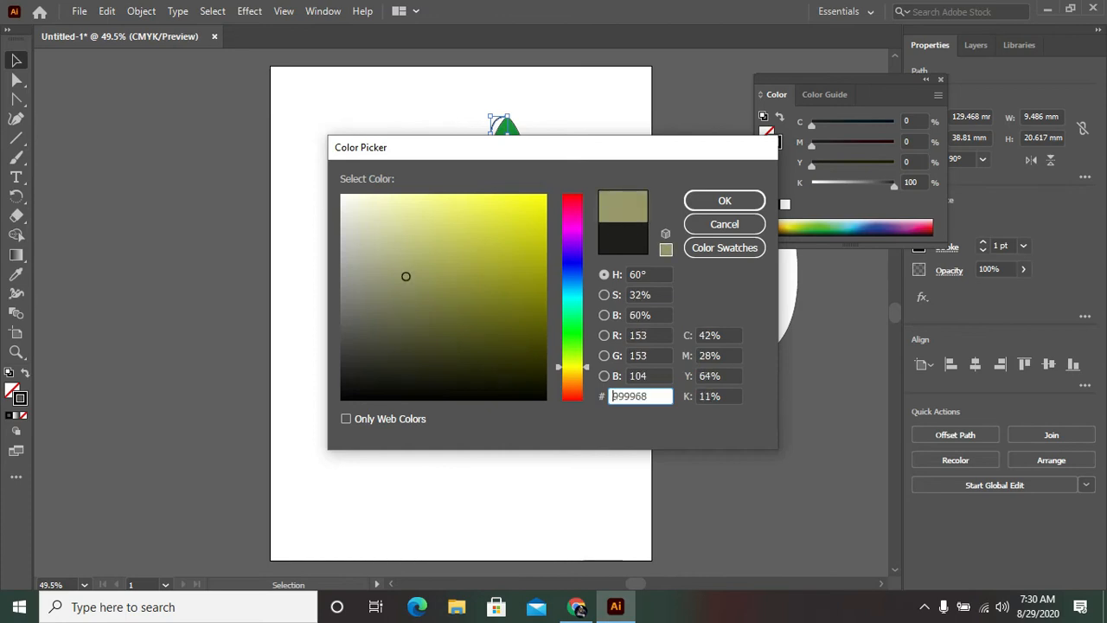
pyautogui.click(573, 337)
pyautogui.moveTo(573, 336)
pyautogui.mouseDown()
pyautogui.moveTo(573, 210)
pyautogui.moveTo(573, 375)
pyautogui.mouseUp()
pyautogui.click(450, 349)
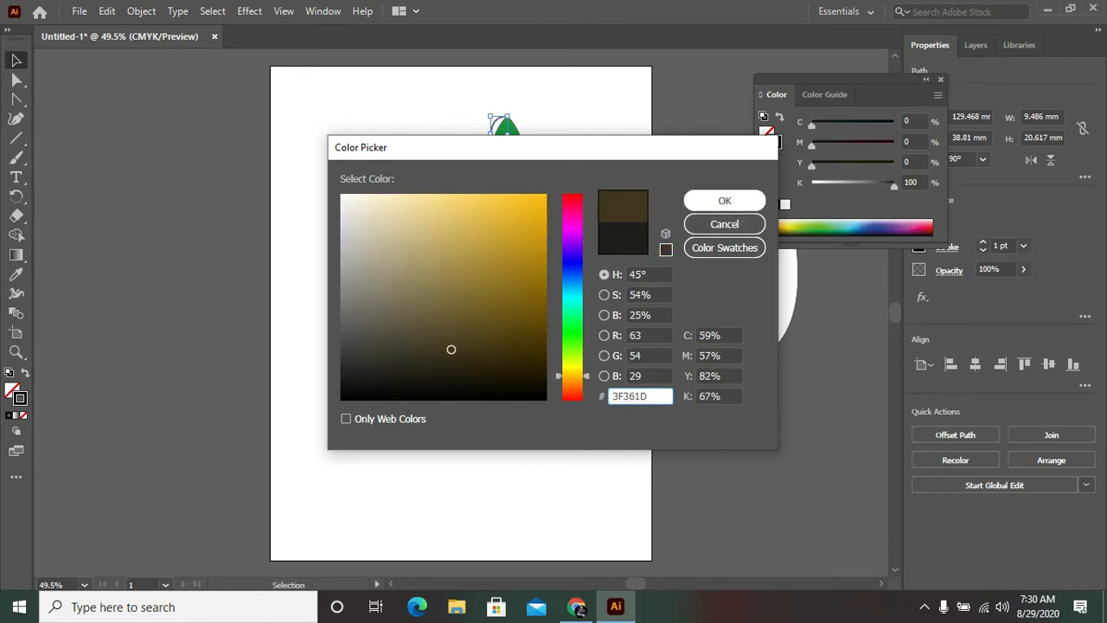
pyautogui.click(725, 200)
pyautogui.hotkey('ctrl', 'shift', 'a')
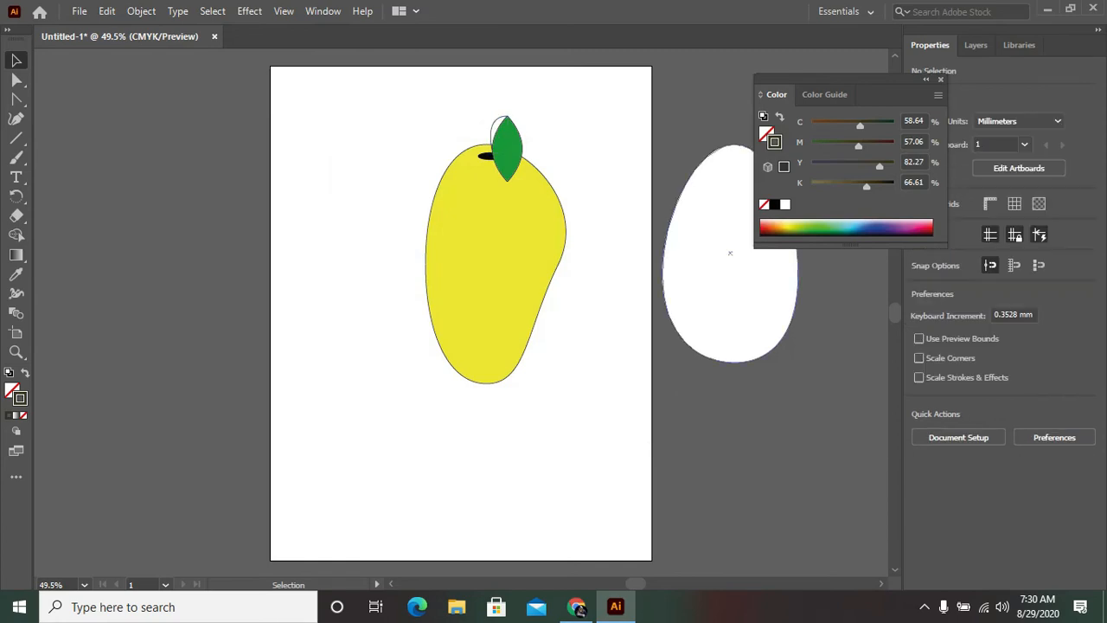
# Step: Delete the white egg and shift the mango body slightly left to center it under the black ellipse
pyautogui.moveTo(730, 253); pyautogui.dragTo(338, 362)
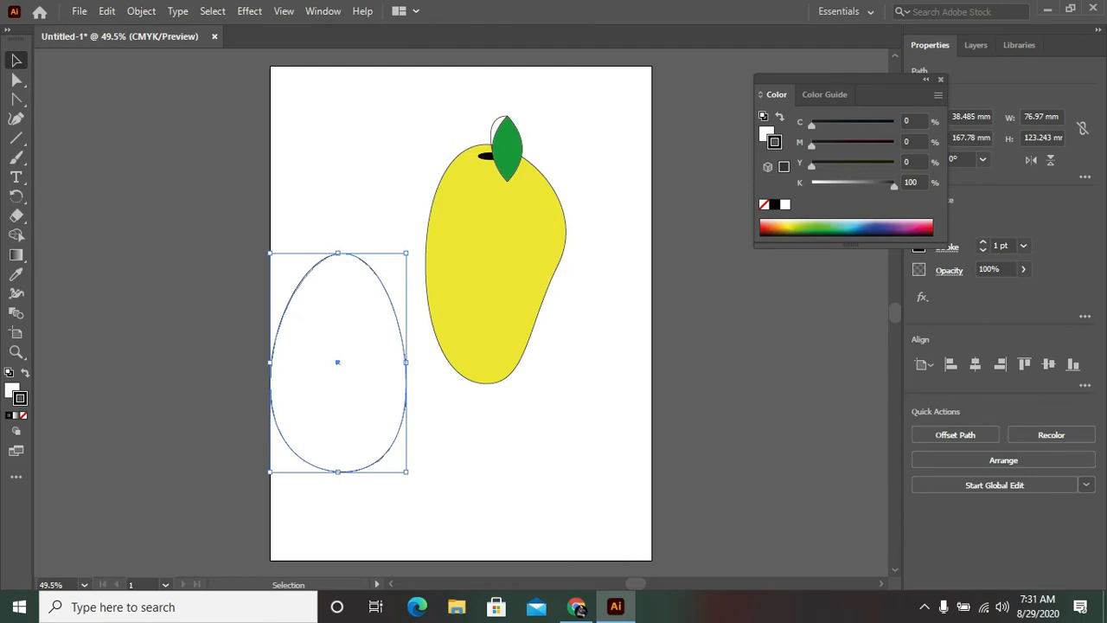
pyautogui.press('Delete')
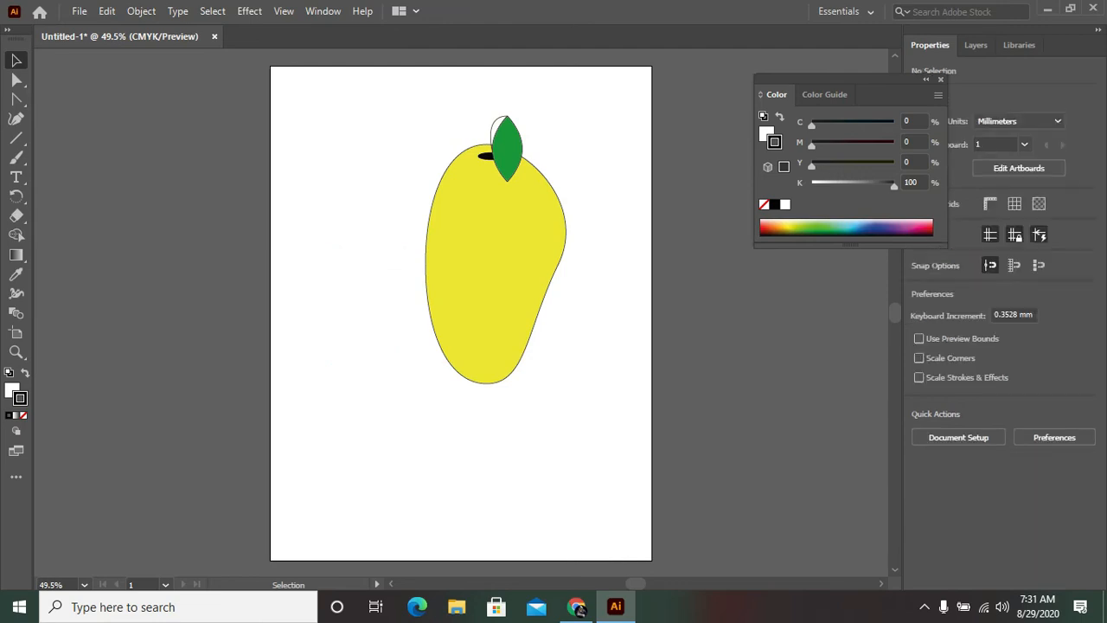
pyautogui.press('F6')
pyautogui.moveTo(494, 265)
pyautogui.mouseDown()
pyautogui.moveTo(459, 300)
pyautogui.moveTo(492, 263)
pyautogui.mouseUp()
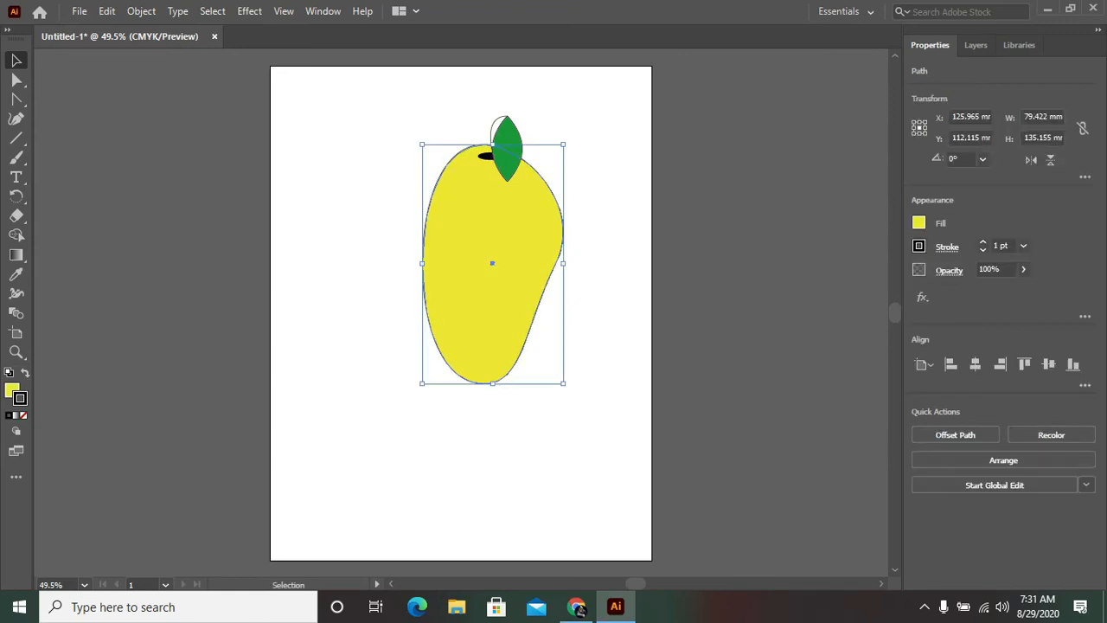
# Step: Group the mango body, black ellipse, stem and leaf, and move the group to the artboard's right edge, mostly outside it
pyautogui.hotkey('ctrl', 'shift', 'a')
pyautogui.moveTo(595, 135); pyautogui.dragTo(363, 367)
pyautogui.rightClick(363, 369)
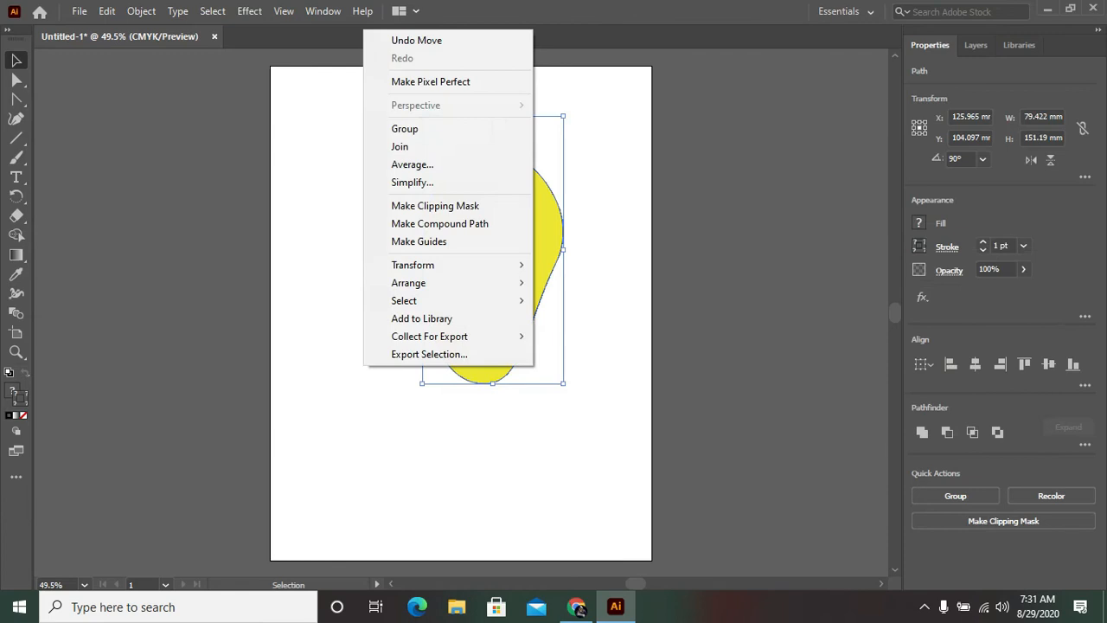
pyautogui.click(357, 376)
pyautogui.moveTo(439, 65); pyautogui.dragTo(549, 375)
pyautogui.rightClick(548, 375)
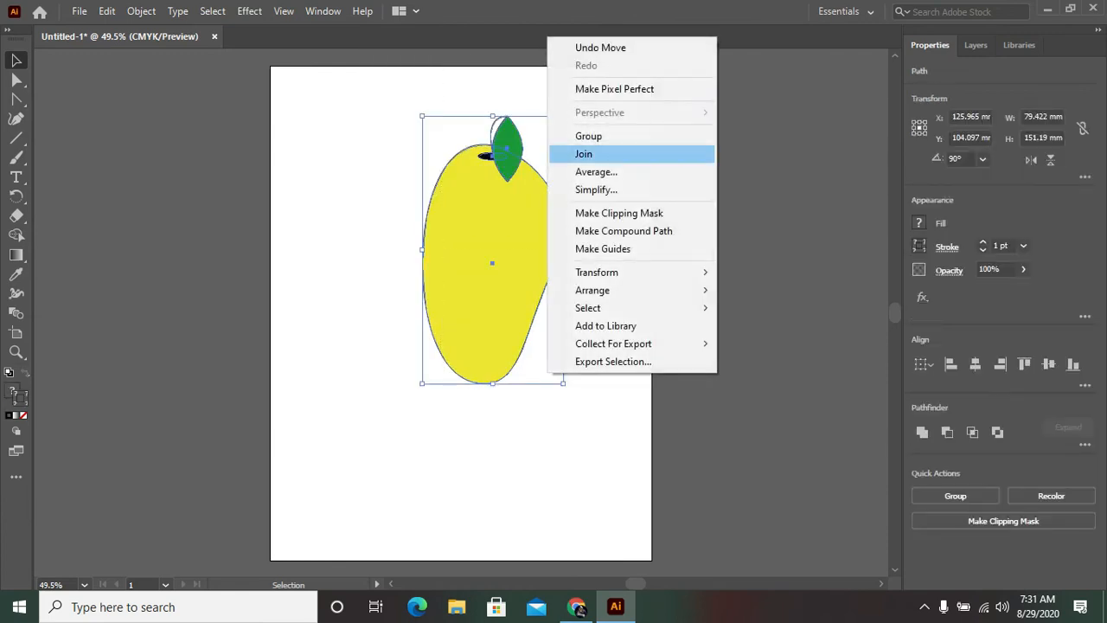
pyautogui.click(589, 134)
pyautogui.moveTo(545, 238); pyautogui.dragTo(729, 227)
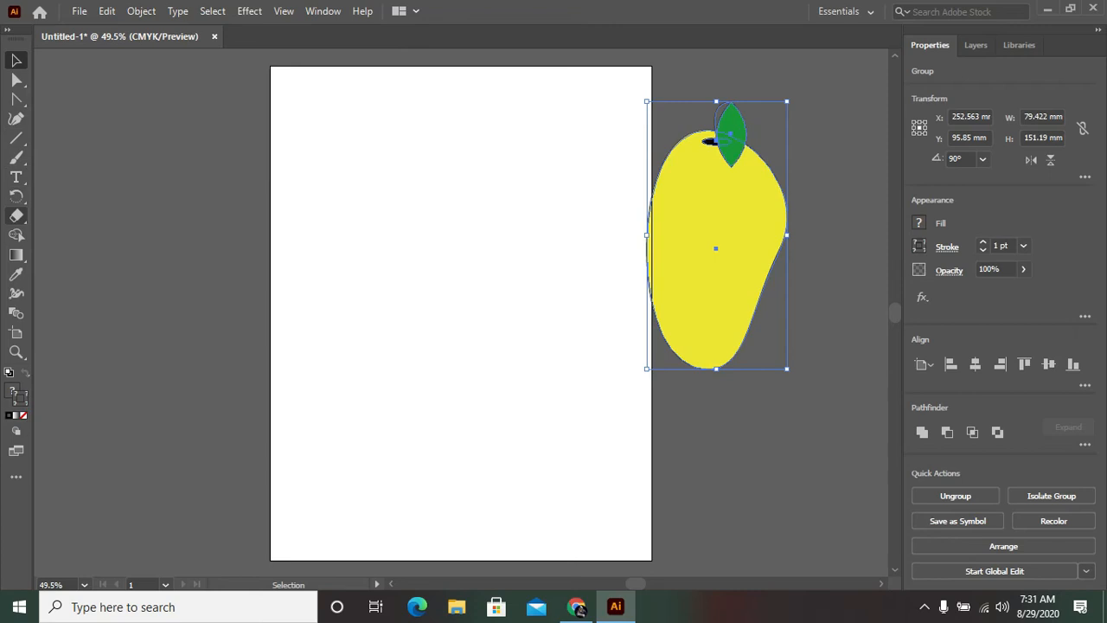
# Step: Draw a 215.9 × 279.4 mm rectangle covering the whole artboard
pyautogui.rightClick(16, 138)
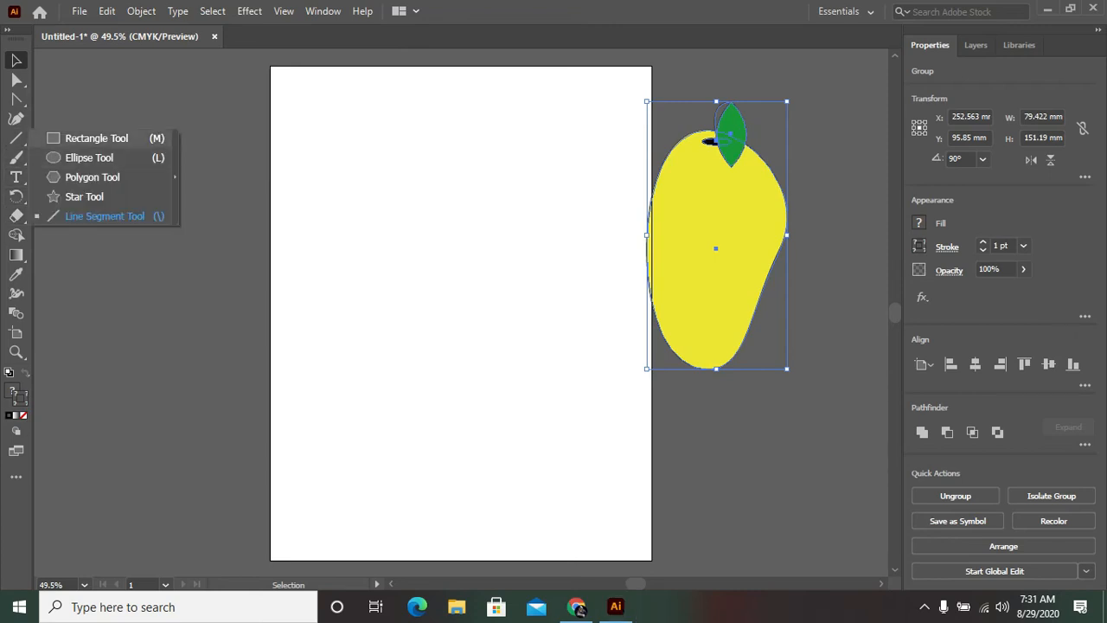
pyautogui.click(90, 138)
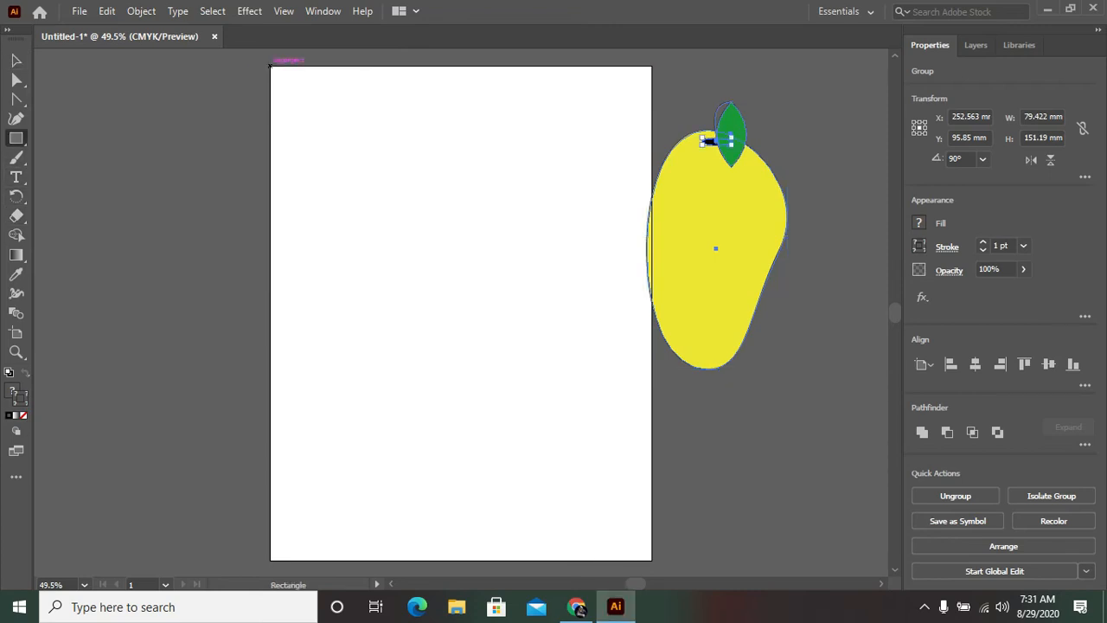
pyautogui.moveTo(271, 66); pyautogui.dragTo(652, 560)
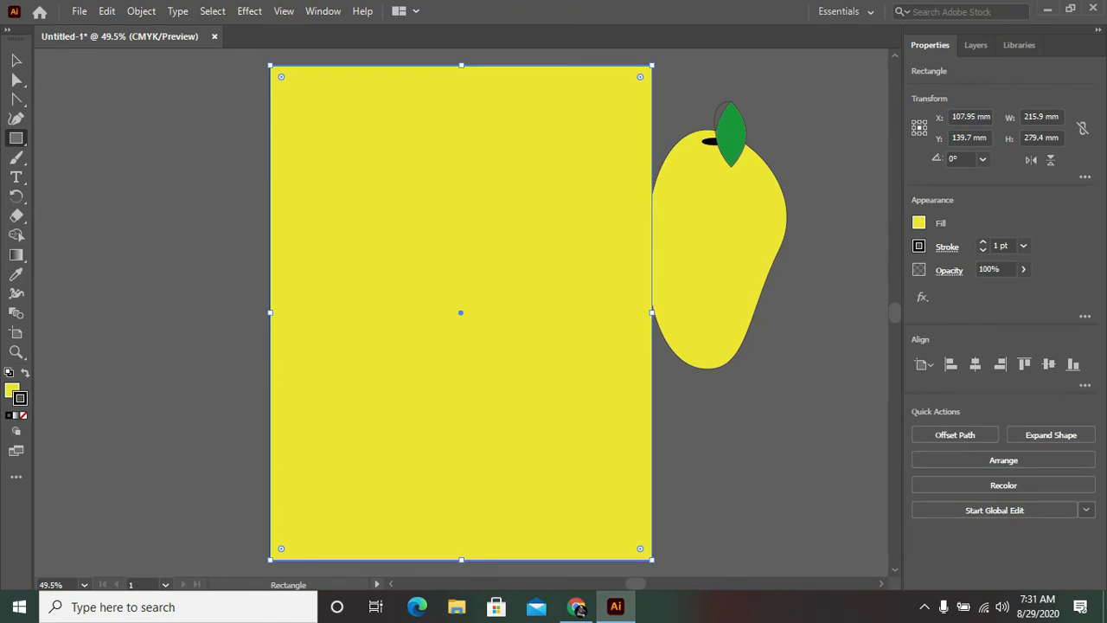
# Step: Fill the artboard-sized rectangle with muted teal #679B8B
pyautogui.doubleClick(13, 391)
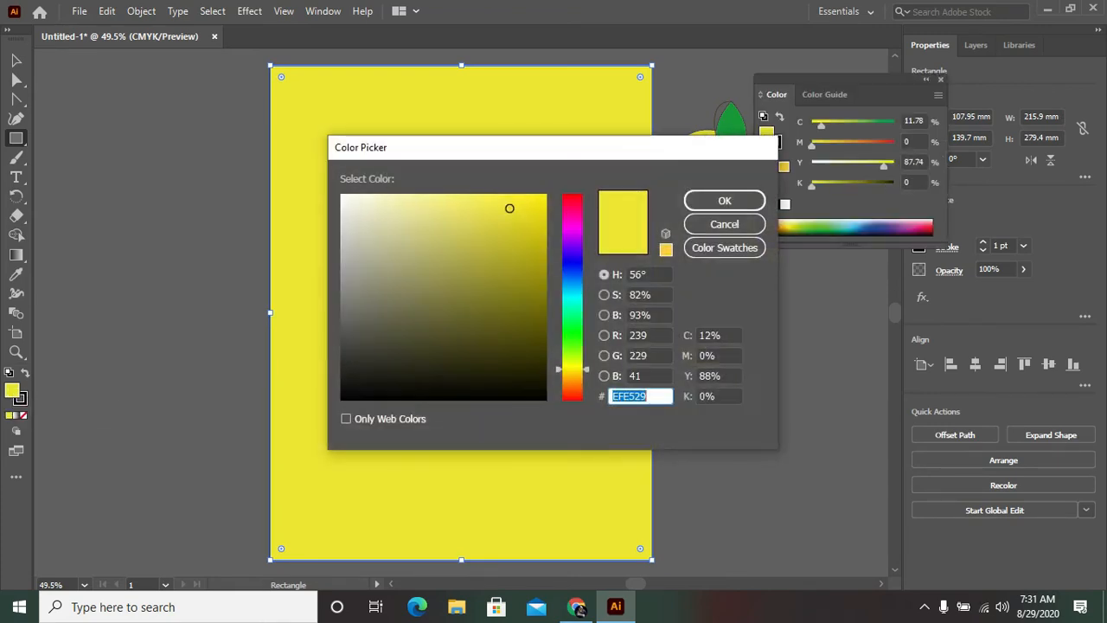
pyautogui.write('4B2BED')
pyautogui.moveTo(573, 257); pyautogui.dragTo(572, 309)
pyautogui.click(411, 275)
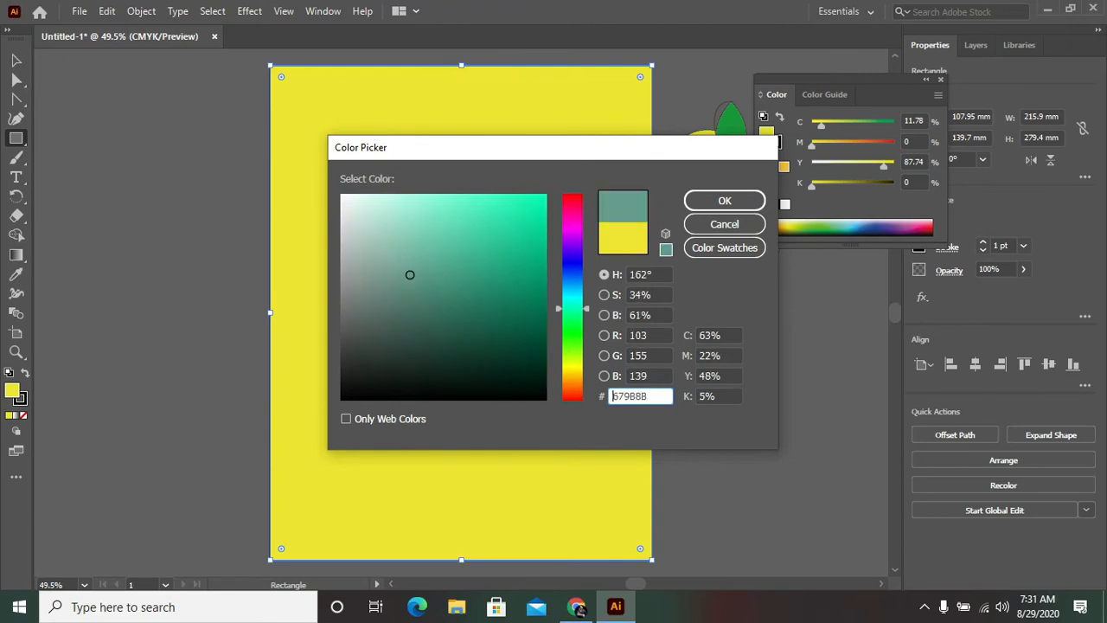
pyautogui.click(725, 200)
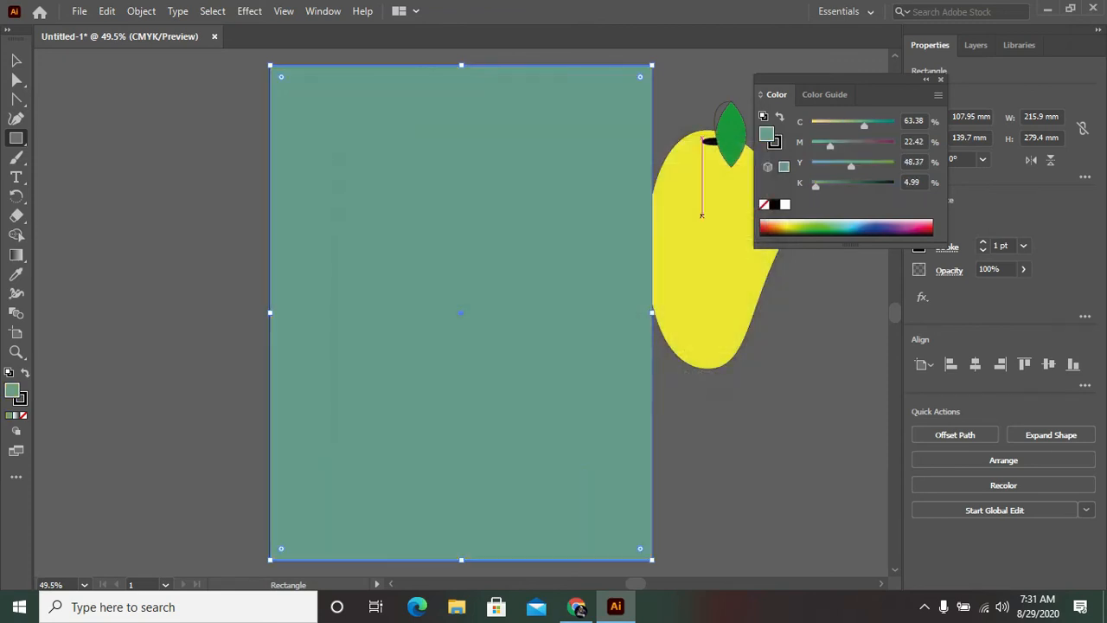
pyautogui.click(942, 80)
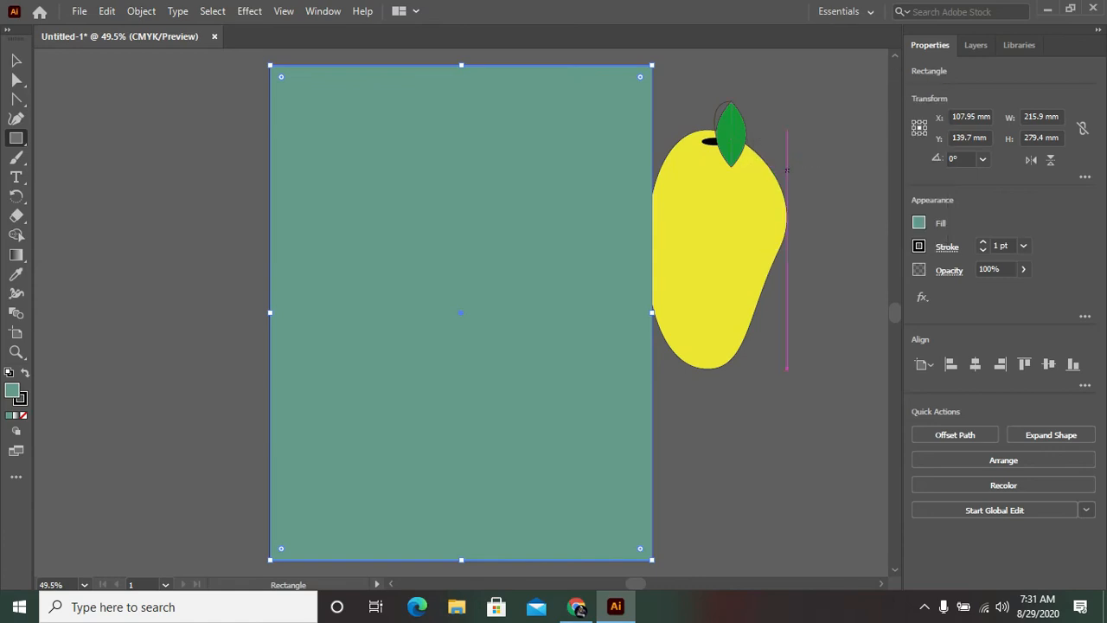
pyautogui.click(805, 119)
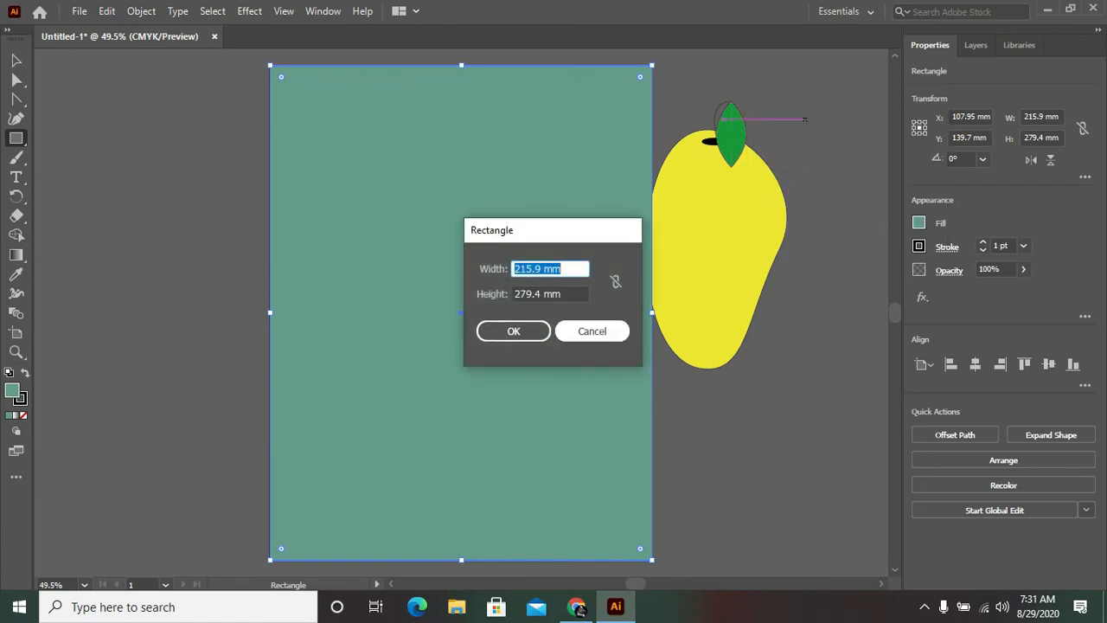
pyautogui.click(592, 331)
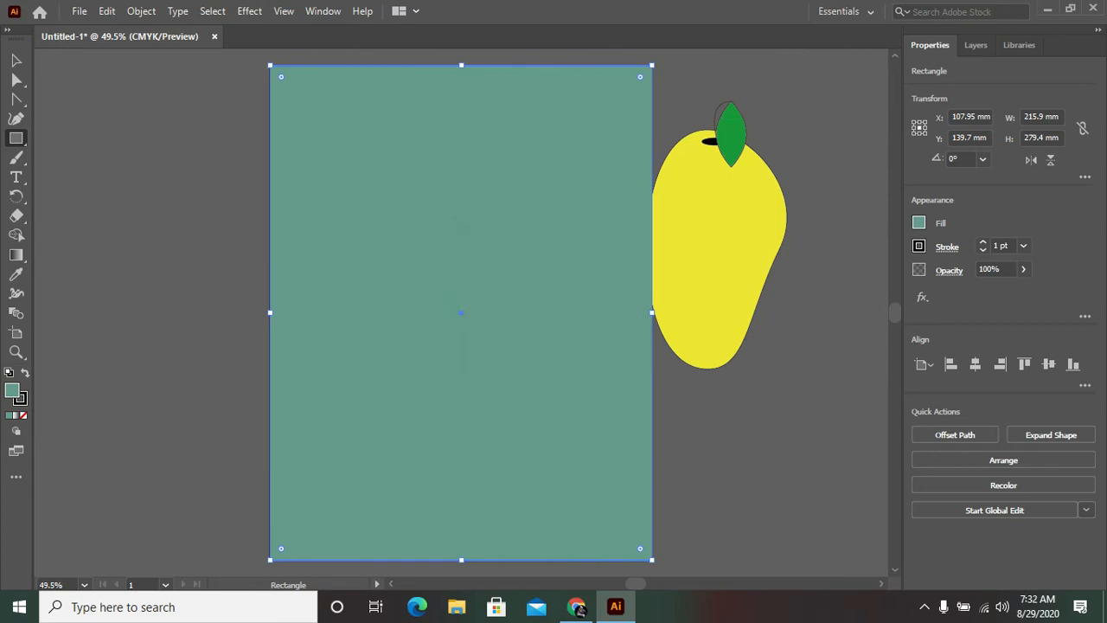
# Step: Move the teal rectangle off the artboard, to its lower left
pyautogui.click(16, 60)
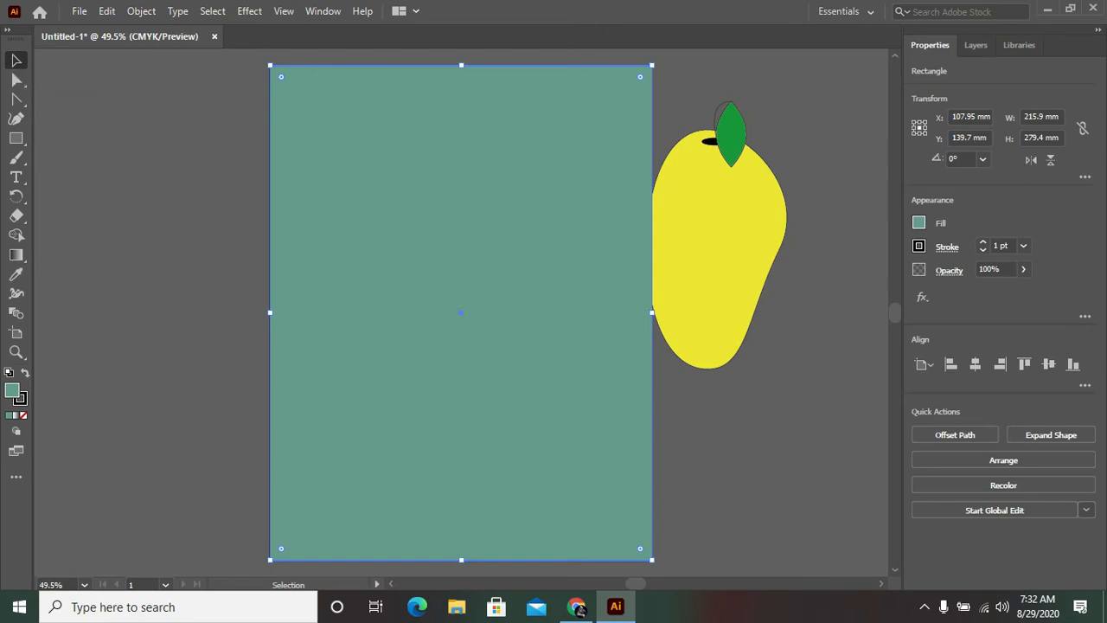
pyautogui.moveTo(541, 338); pyautogui.dragTo(17, 177)
pyautogui.moveTo(502, 104); pyautogui.dragTo(104, 239)
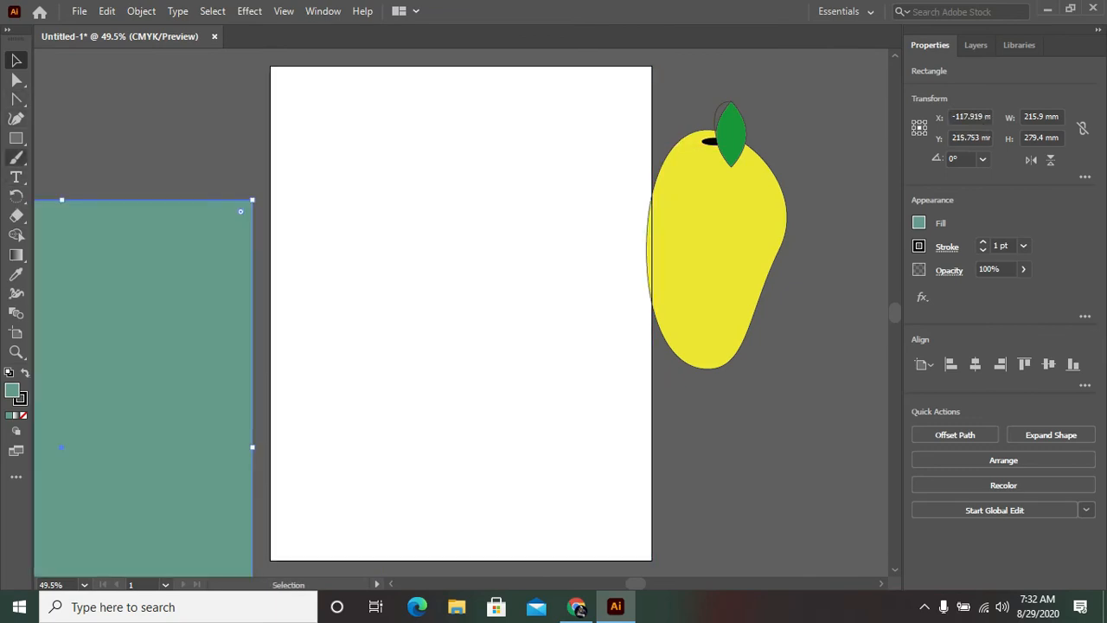
# Step: Draw a five-pointed star near the artboard's upper right and scale it down to about 74.5 × 79.1 mm
pyautogui.click(15, 139)
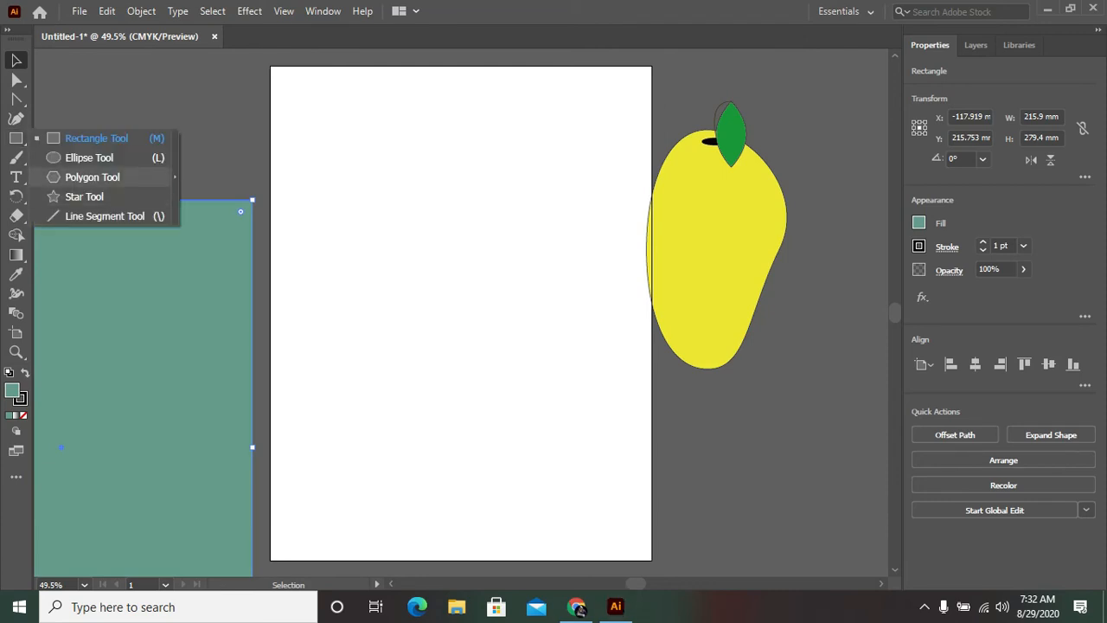
pyautogui.click(84, 196)
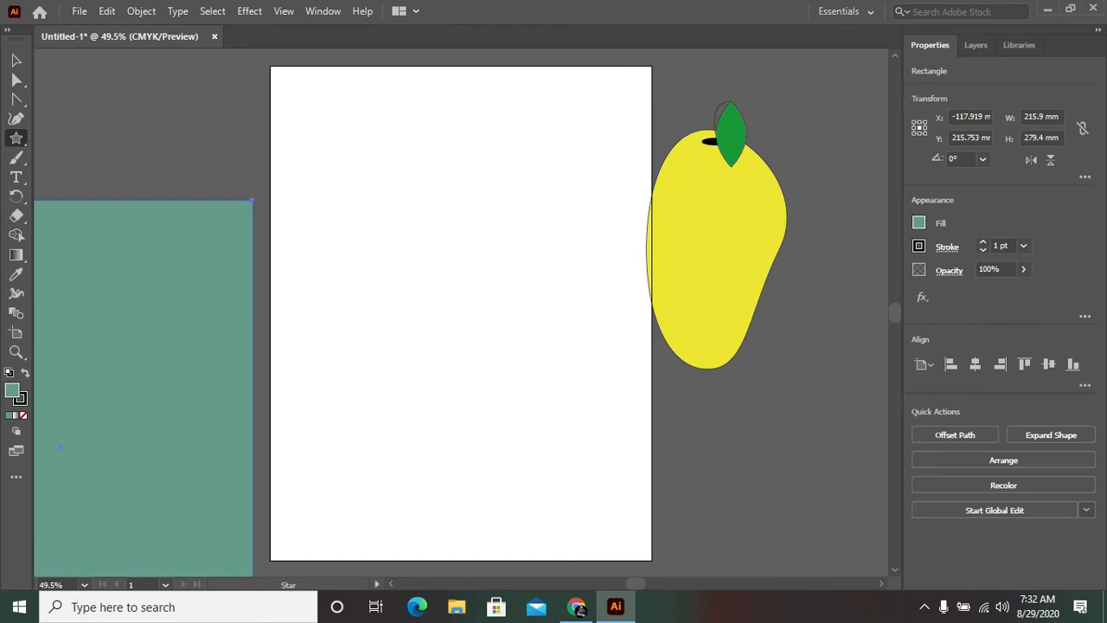
pyautogui.moveTo(541, 99)
pyautogui.mouseDown()
pyautogui.moveTo(618, 180)
pyautogui.moveTo(576, 168)
pyautogui.moveTo(606, 172)
pyautogui.mouseUp()
pyautogui.press('v')
pyautogui.moveTo(540, 106); pyautogui.dragTo(532, 166)
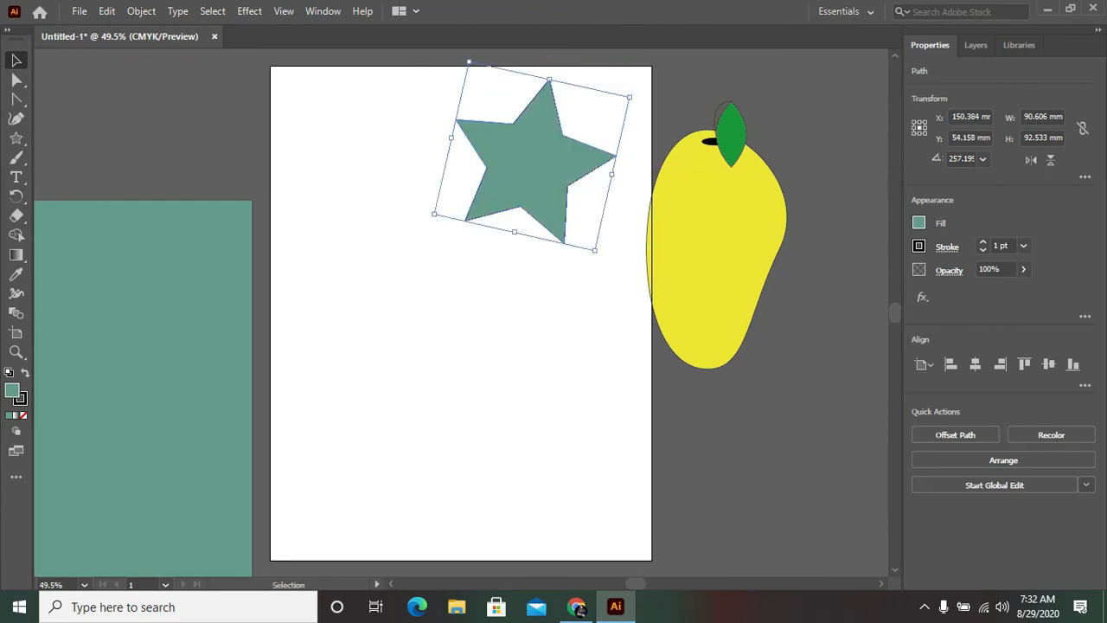
pyautogui.moveTo(595, 250); pyautogui.dragTo(571, 223)
pyautogui.press('c')
pyautogui.press('v')
# Step: Duplicate the star directly below itself and repeat the duplication twice to make a vertical column of four stars
pyautogui.keyDown('alt'); pyautogui.moveTo(523, 148); pyautogui.dragTo(519, 288); pyautogui.keyUp('alt')
pyautogui.hotkey('ctrl', 'd')
pyautogui.hotkey('ctrl', 'd')
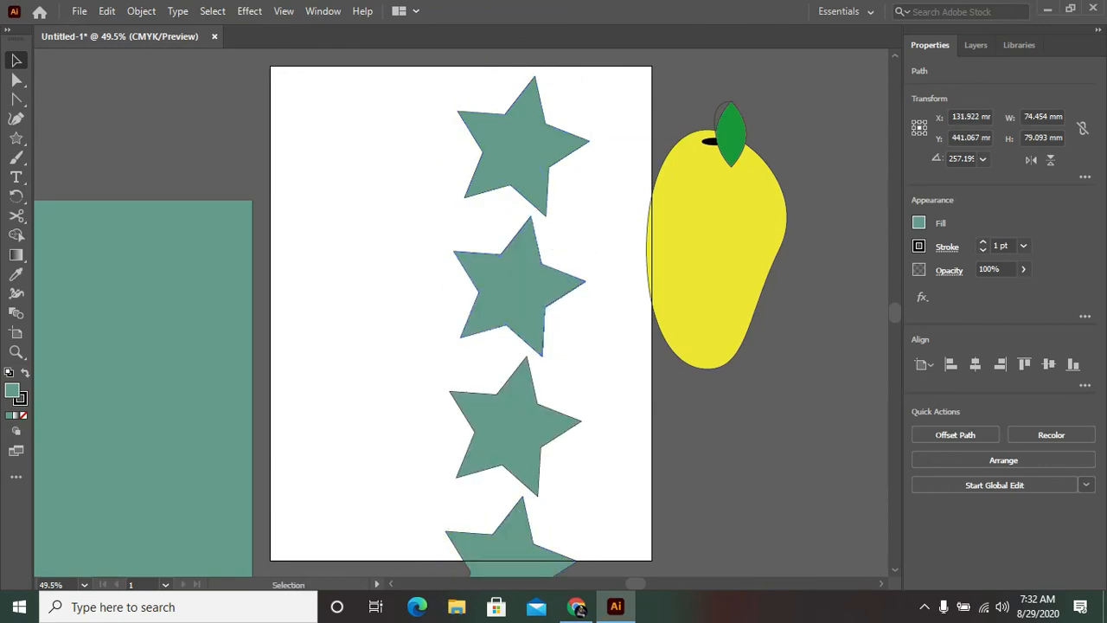
# Step: Arrange the star copies into two rows of three across the upper and middle parts of the artboard
pyautogui.moveTo(523, 147); pyautogui.dragTo(589, 142)
pyautogui.moveTo(519, 287); pyautogui.dragTo(445, 143)
pyautogui.moveTo(516, 426); pyautogui.dragTo(336, 147)
pyautogui.moveTo(446, 143); pyautogui.dragTo(460, 147)
pyautogui.moveTo(519, 547); pyautogui.dragTo(570, 265)
pyautogui.scroll(-12, 519, 346)
pyautogui.moveTo(511, 495); pyautogui.dragTo(441, 78)
pyautogui.moveTo(521, 572); pyautogui.dragTo(337, 148)
pyautogui.scroll(18, 433, 302)
pyautogui.moveTo(584, 384); pyautogui.dragTo(603, 384)
pyautogui.scroll(-5, 576, 346)
# Step: Duplicate the second row's right star downward three times and arrange the copies as a third row of three
pyautogui.click(577, 235)
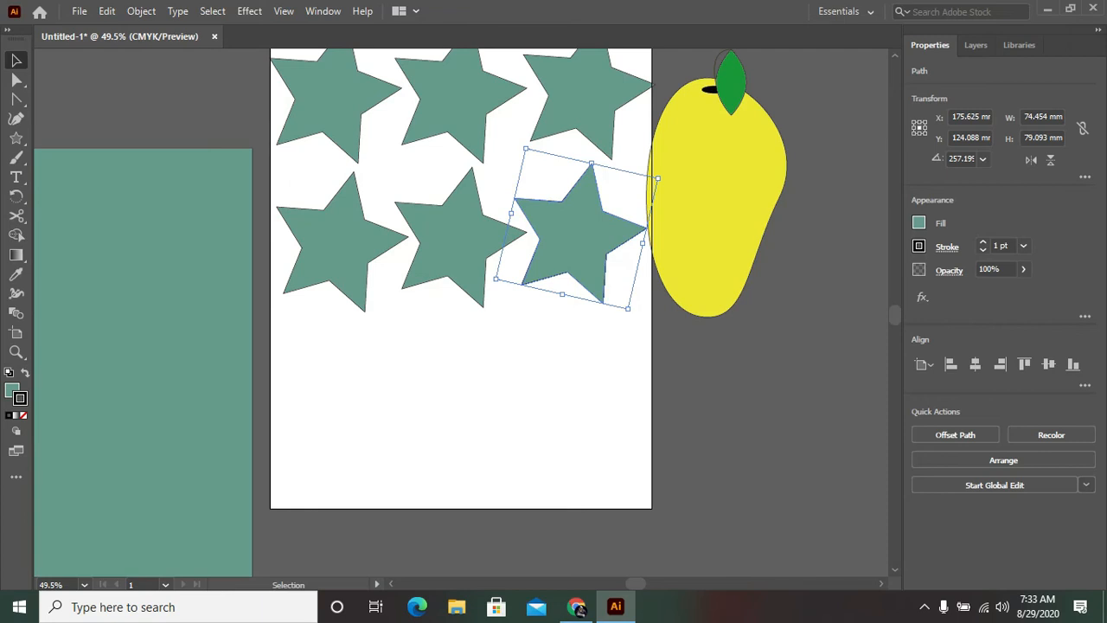
pyautogui.keyDown('alt'); pyautogui.moveTo(578, 235); pyautogui.dragTo(578, 398); pyautogui.keyUp('alt')
pyautogui.hotkey('ctrl', 'd')
pyautogui.hotkey('ctrl', 'd')
pyautogui.moveTo(596, 496); pyautogui.dragTo(462, 397)
pyautogui.moveTo(619, 567); pyautogui.dragTo(353, 337)
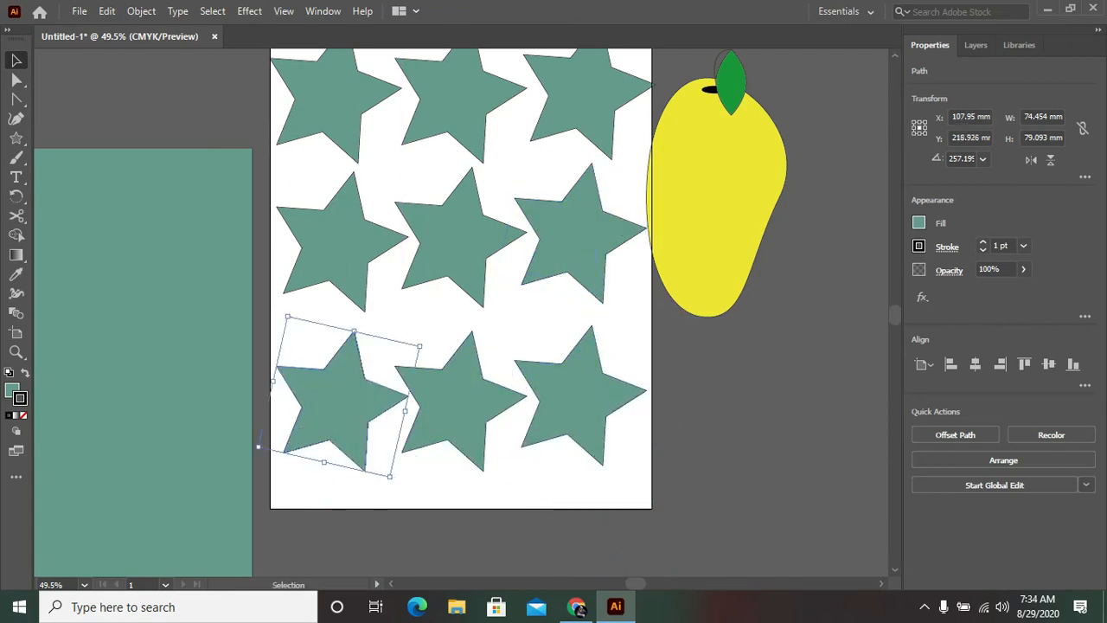
# Step: Move the mango group clear of the artboard's right edge and fill all nine stars with blue-violet #4D1CD3
pyautogui.scroll(3, 459, 346)
pyautogui.moveTo(719, 283); pyautogui.dragTo(807, 255)
pyautogui.moveTo(675, 554); pyautogui.dragTo(322, 141)
pyautogui.rightClick(321, 141)
pyautogui.doubleClick(12, 390)
pyautogui.click(574, 257)
pyautogui.click(519, 230)
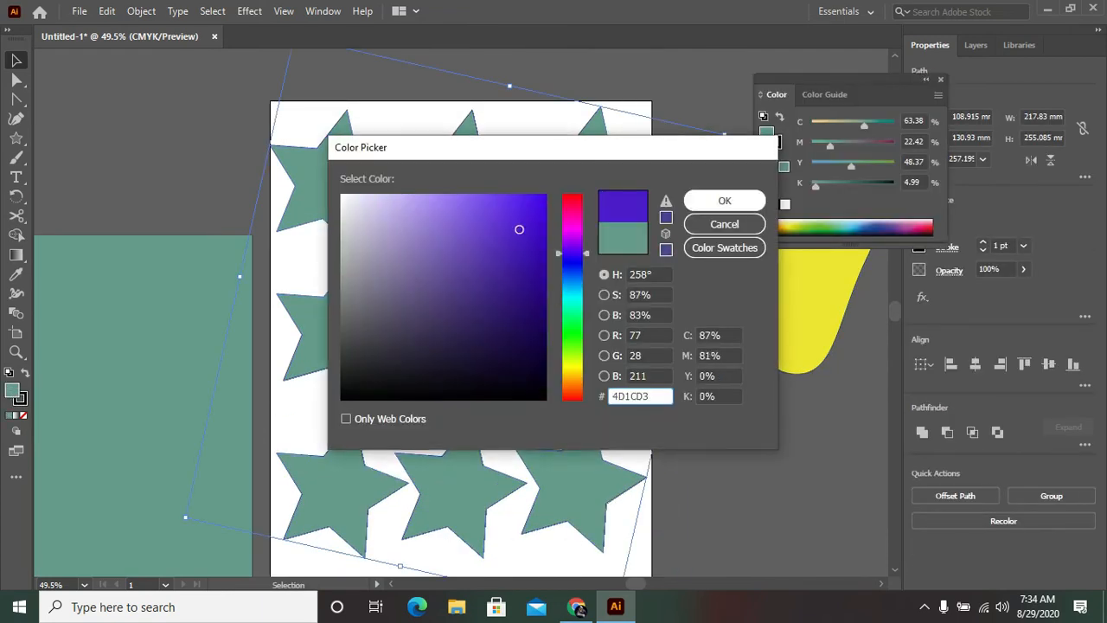
pyautogui.click(725, 201)
pyautogui.click(699, 351)
# Step: Move the teal rectangle behind the stars to cover the artboard exactly, and shift the top-right star slightly left to sit inside it
pyautogui.moveTo(201, 357); pyautogui.dragTo(636, 243)
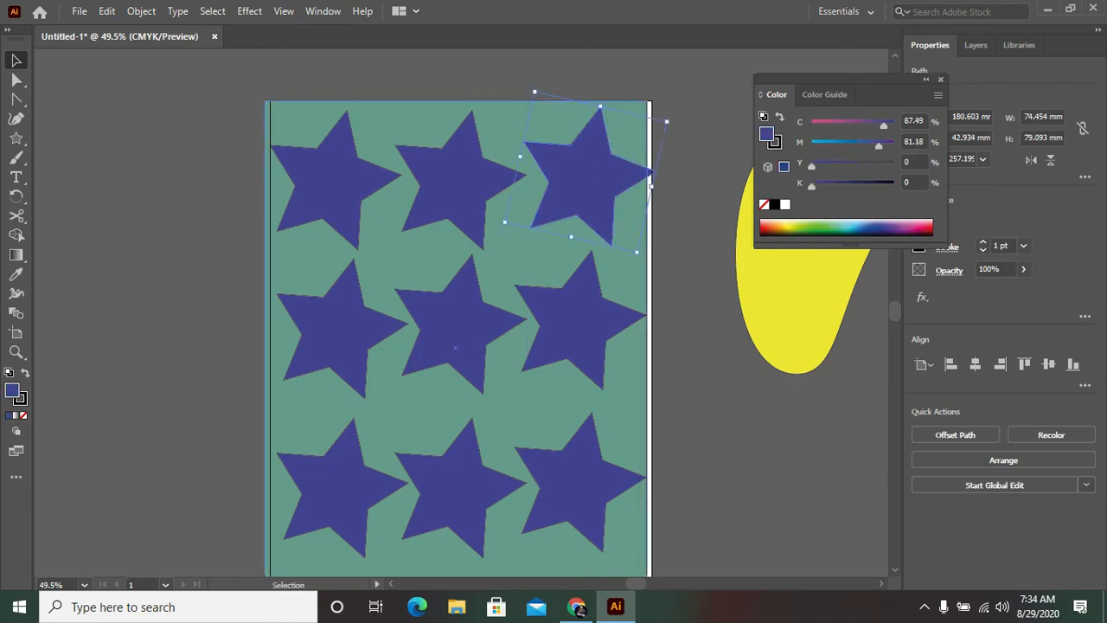
pyautogui.moveTo(627, 177); pyautogui.dragTo(618, 177)
pyautogui.moveTo(456, 348); pyautogui.dragTo(462, 348)
pyautogui.hotkey('ctrl', 'shift', 'a')
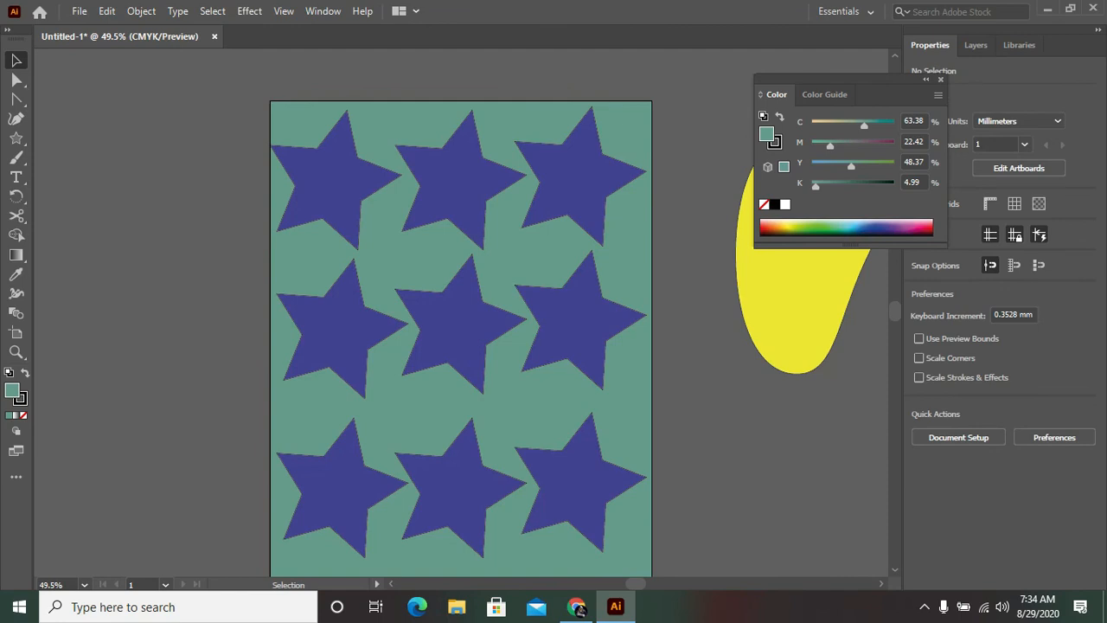
# Step: Close the floating color controls, then move the mango group near the artboard's centre and bring it to the front
pyautogui.click(941, 80)
pyautogui.moveTo(828, 238); pyautogui.dragTo(463, 353)
pyautogui.rightClick(448, 349)
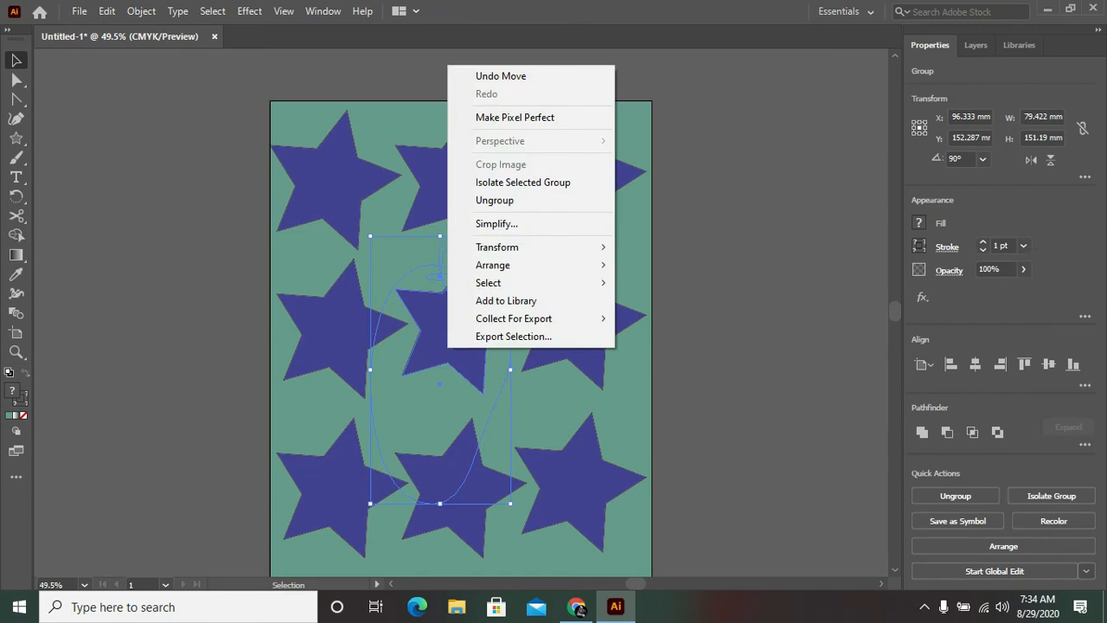
pyautogui.moveTo(519, 265)
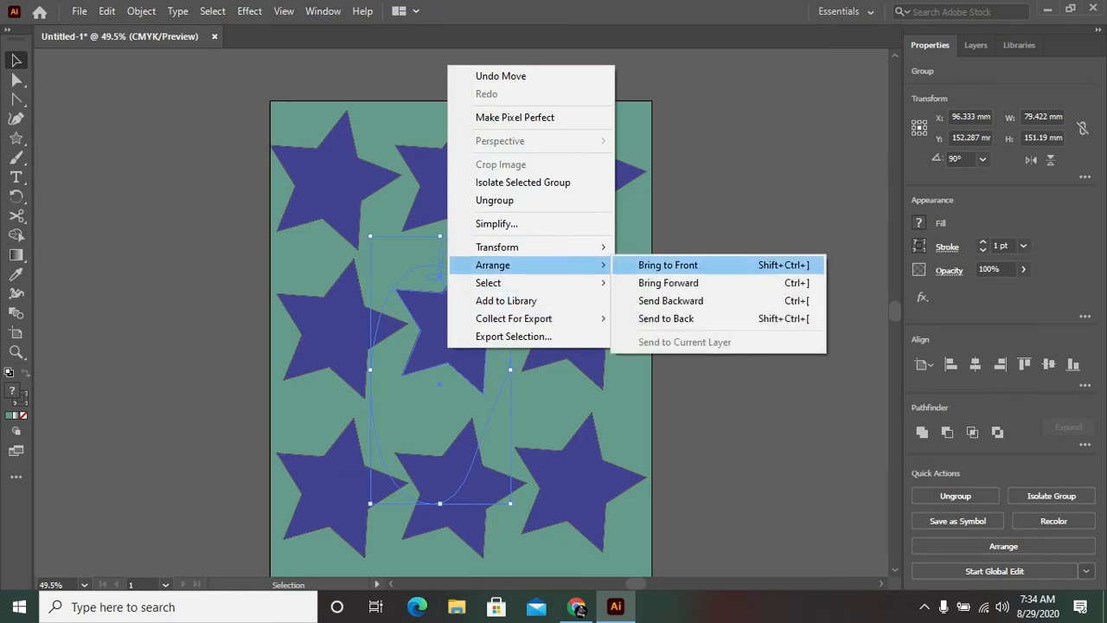
pyautogui.click(668, 265)
pyautogui.hotkey('ctrl', 'shift', 'a')
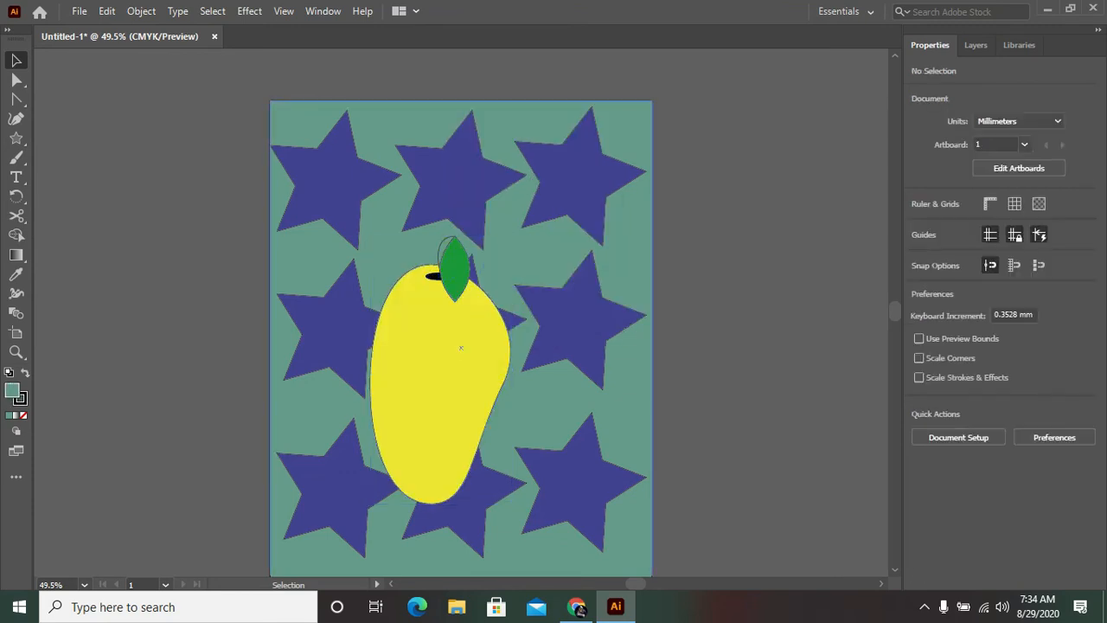
pyautogui.scroll(-1, 459, 346)
pyautogui.scroll(1, 461, 321)
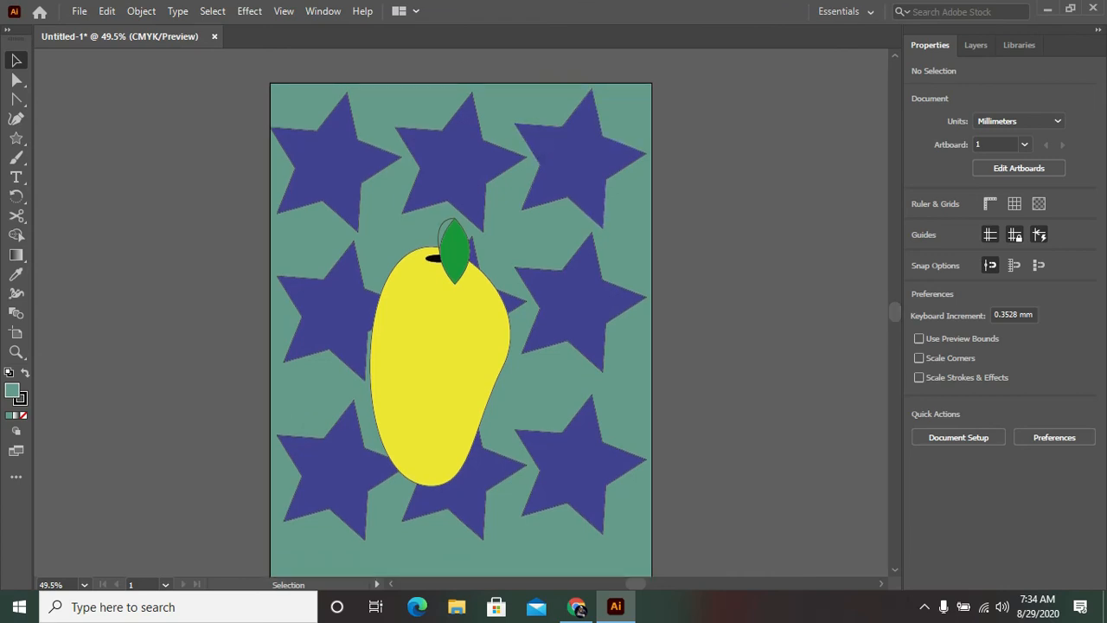
# Step: Set up an export of the artwork to the Pictures folder as a PNG named "Mango profile"
pyautogui.click(79, 11)
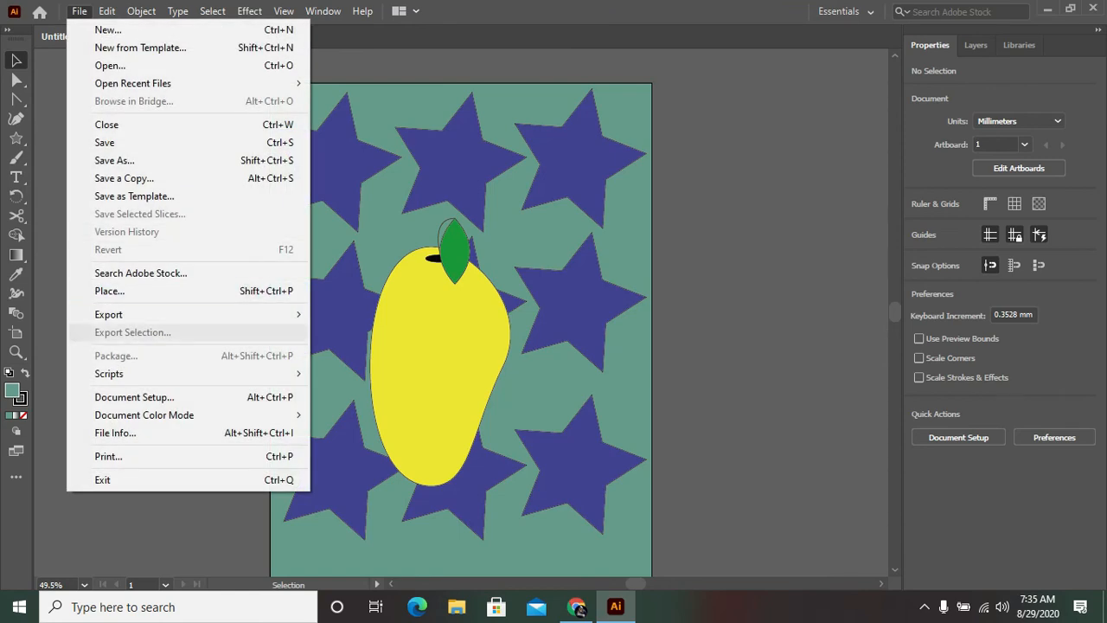
pyautogui.moveTo(108, 314)
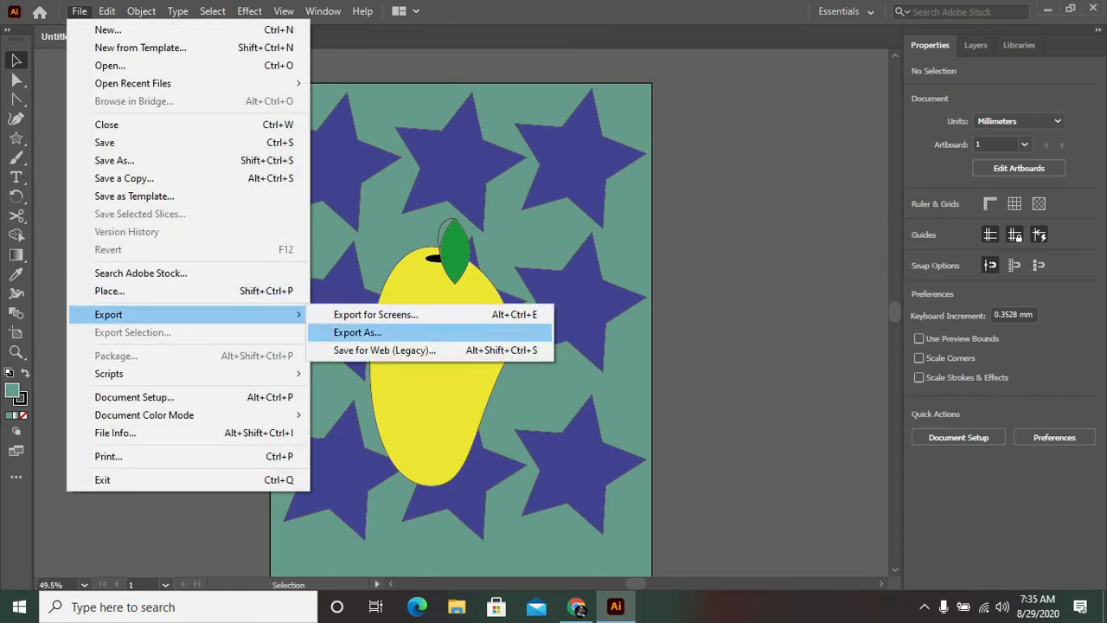
pyautogui.click(357, 332)
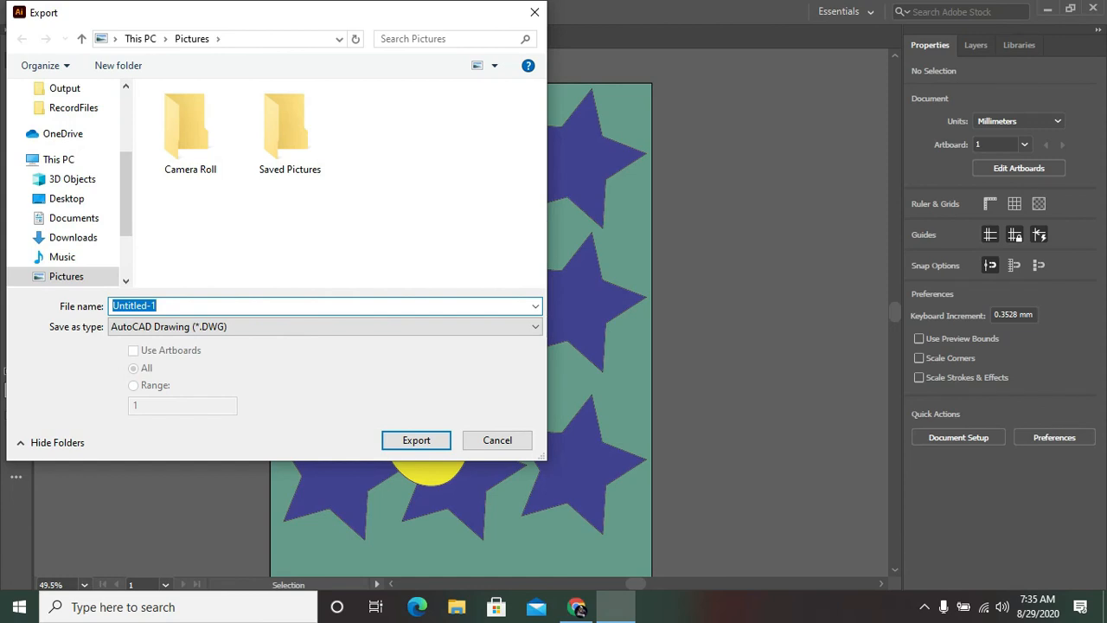
pyautogui.click(324, 327)
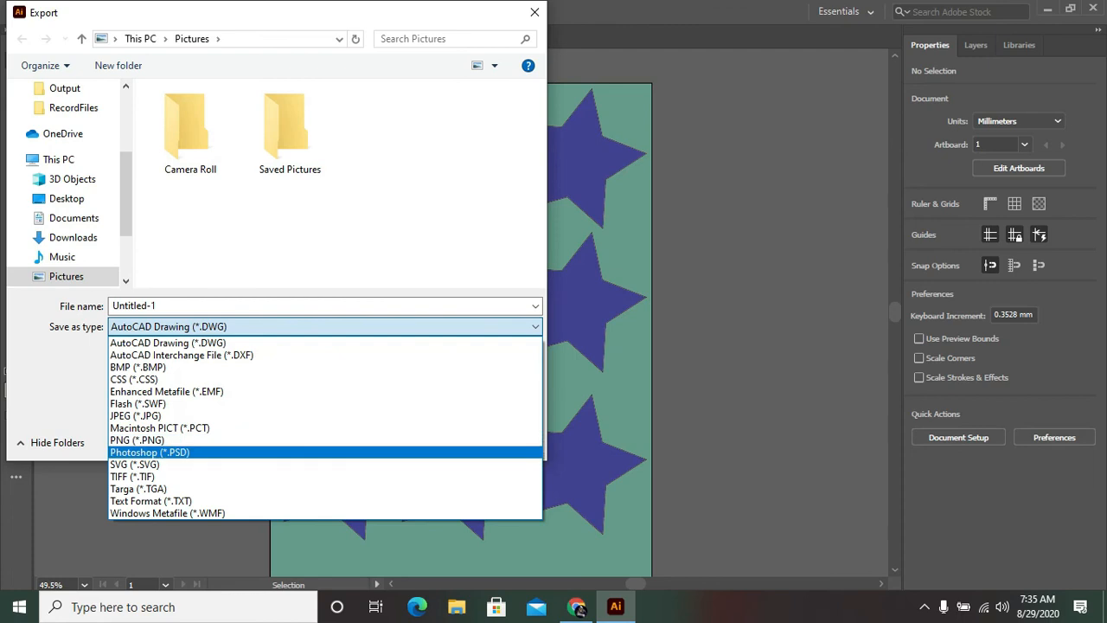
pyautogui.click(199, 440)
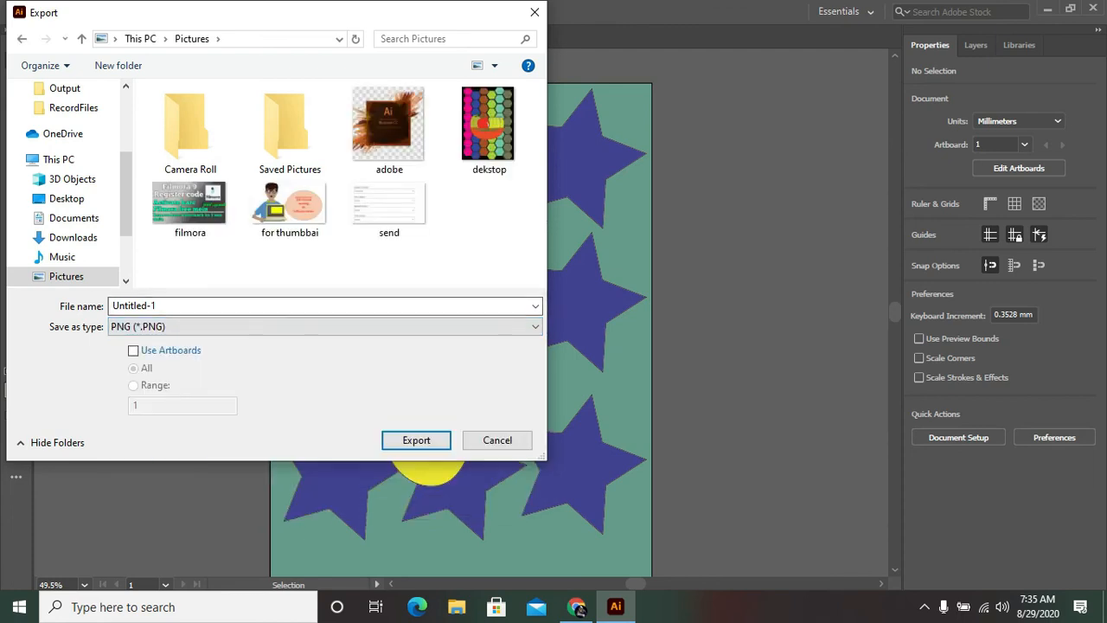
pyautogui.click(199, 307)
pyautogui.press('BackSpace')
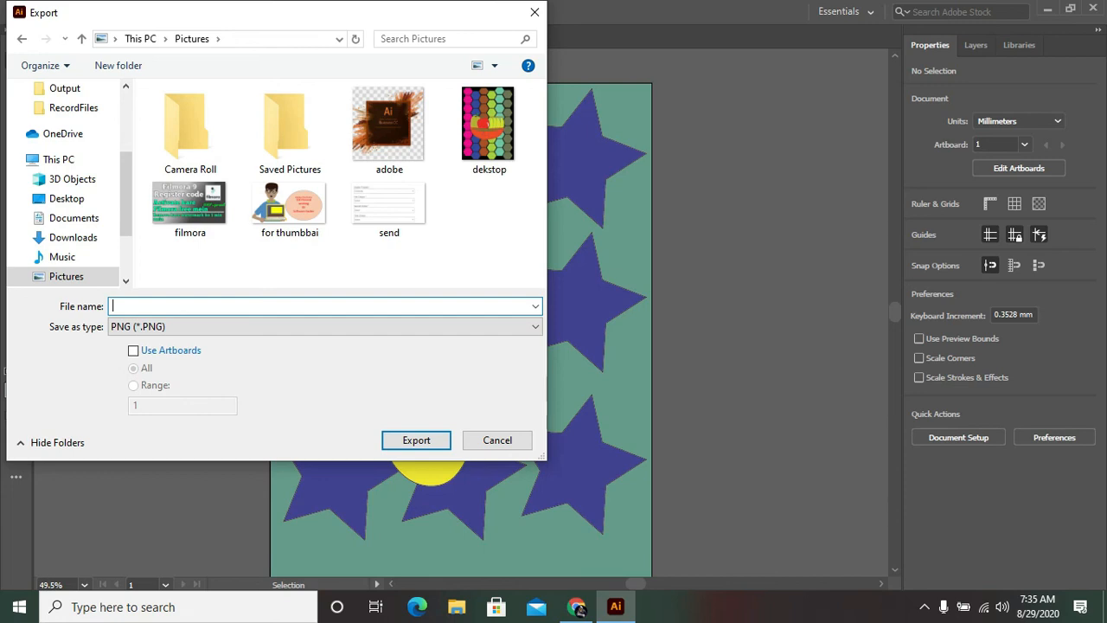
pyautogui.write('Mango profile')
# Step: Limit the export to artboards, include all of them, and proceed to the PNG options
pyautogui.click(133, 351)
pyautogui.click(135, 386)
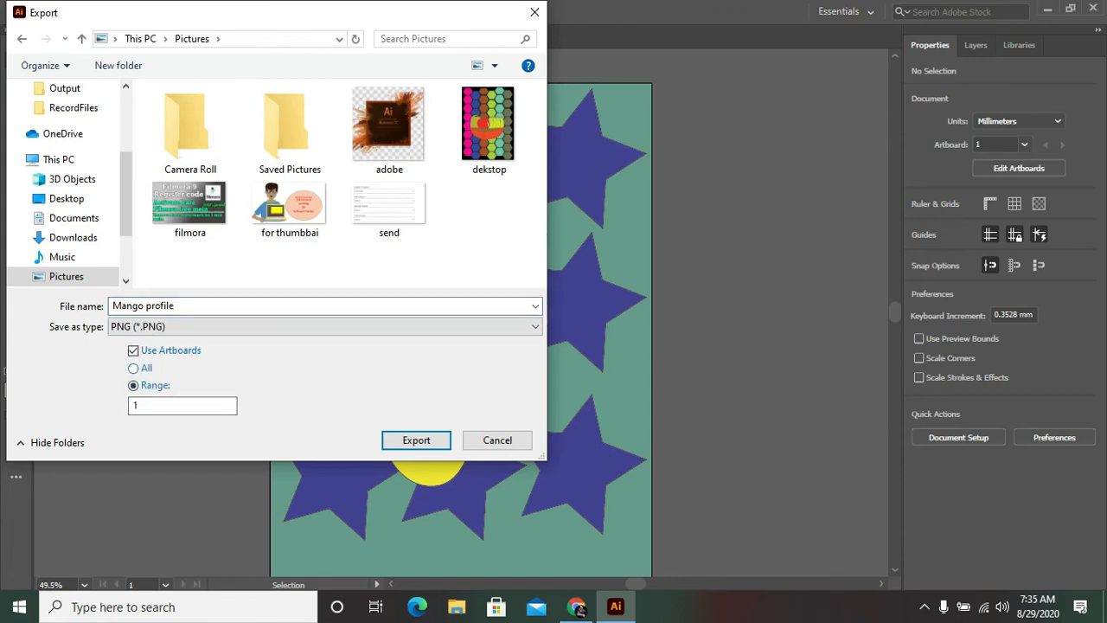
pyautogui.click(134, 368)
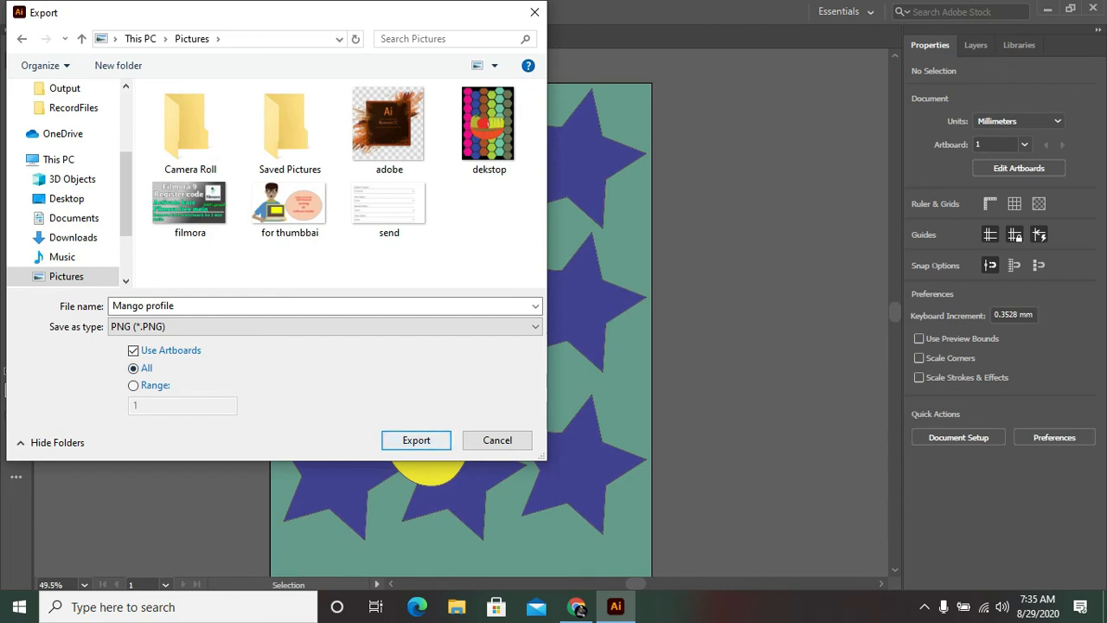
pyautogui.click(417, 441)
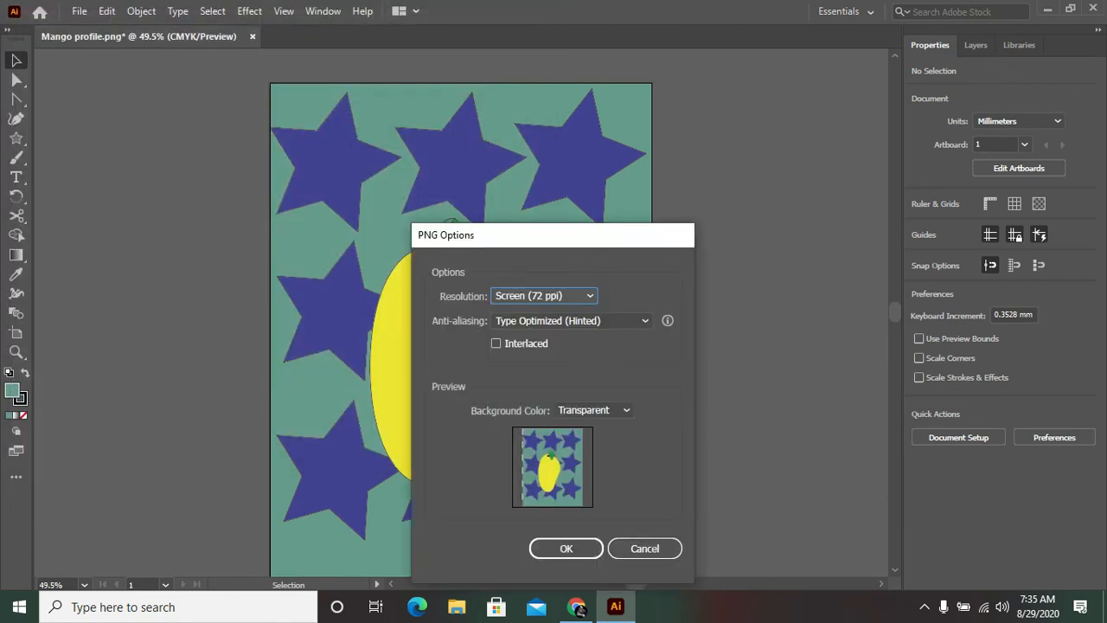
# Step: Export the PNG at Screen (72 ppi) resolution with Type Optimized (Hinted) anti-aliasing and a transparent background
pyautogui.moveTo(609, 241); pyautogui.dragTo(632, 144)
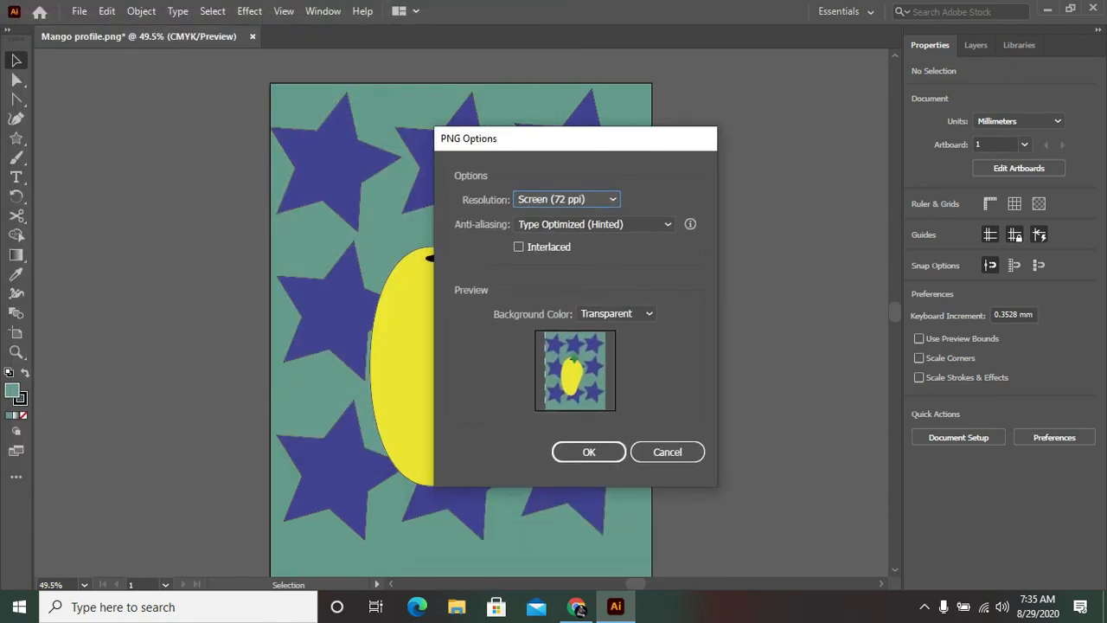
pyautogui.click(590, 199)
pyautogui.click(606, 224)
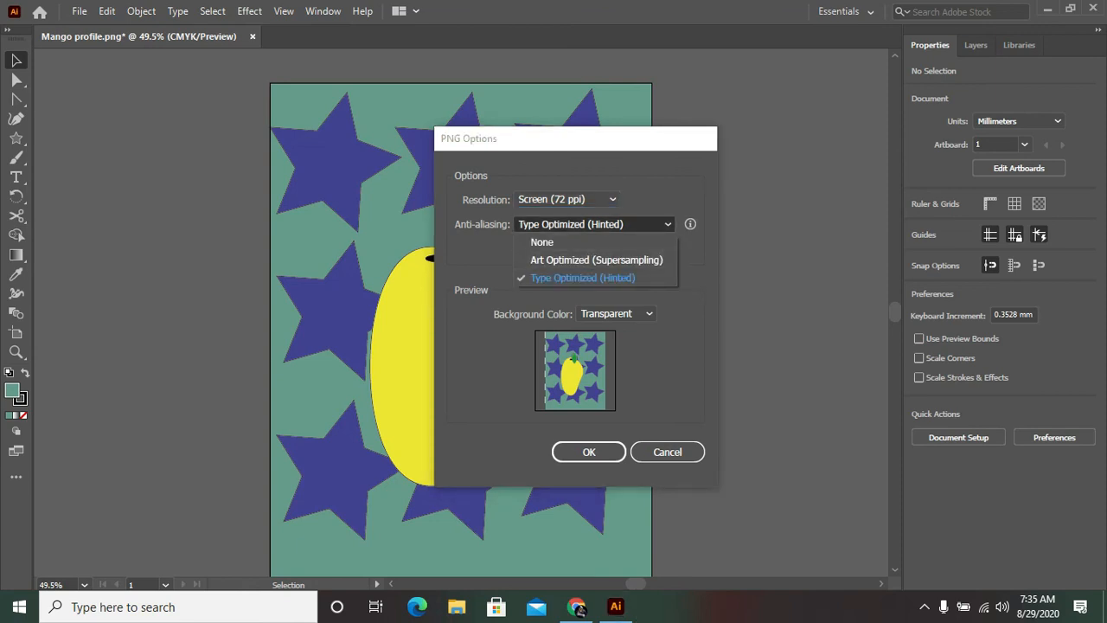
pyautogui.click(583, 277)
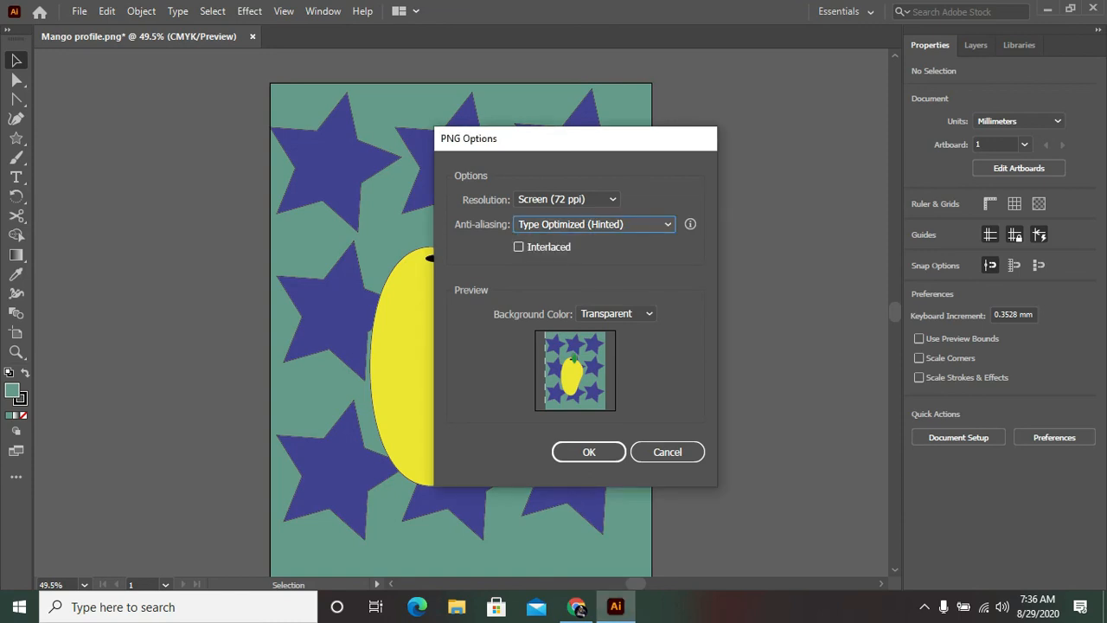
pyautogui.click(589, 452)
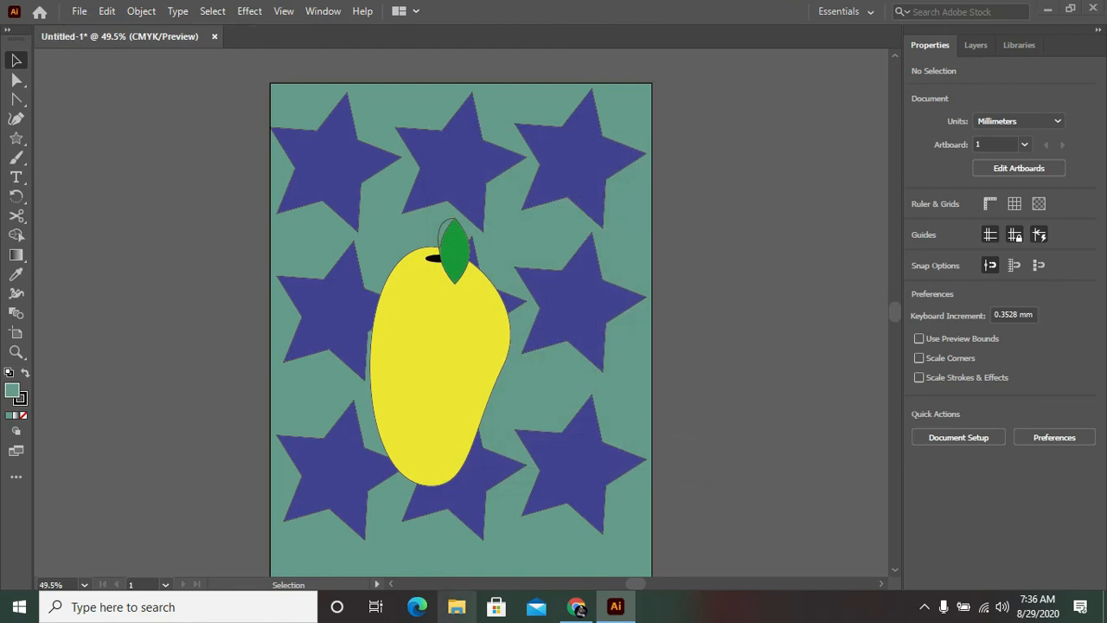
# Step: Switch to File Explorer, open Mango profile-01 from the Pictures folder, inspect it full-window, and close the viewer
pyautogui.press('super+e')
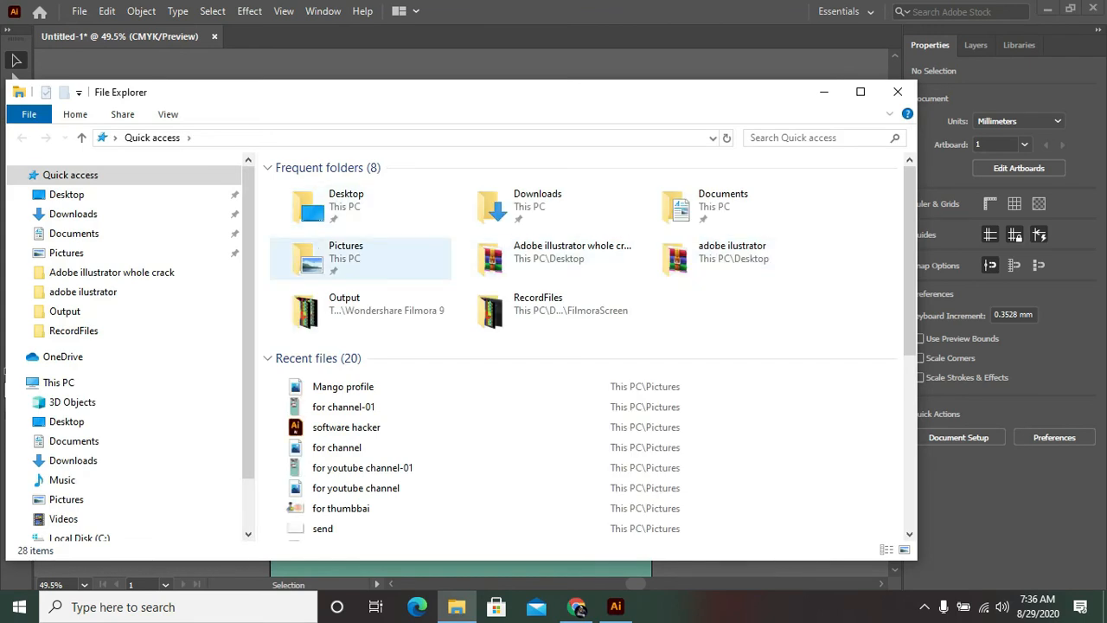
pyautogui.doubleClick(346, 253)
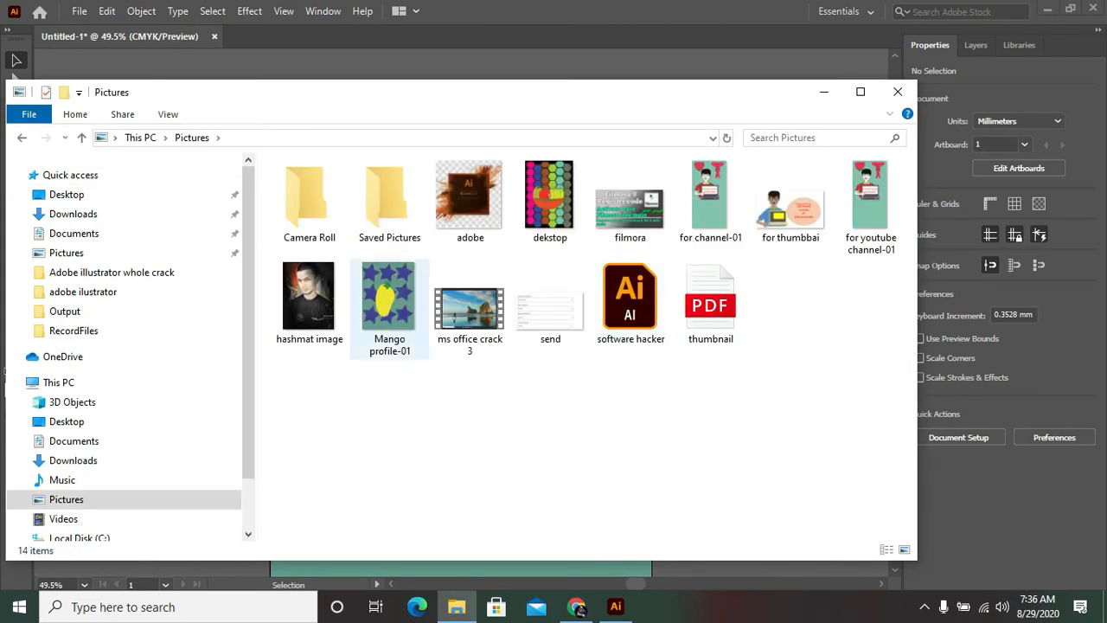
pyautogui.click(389, 303)
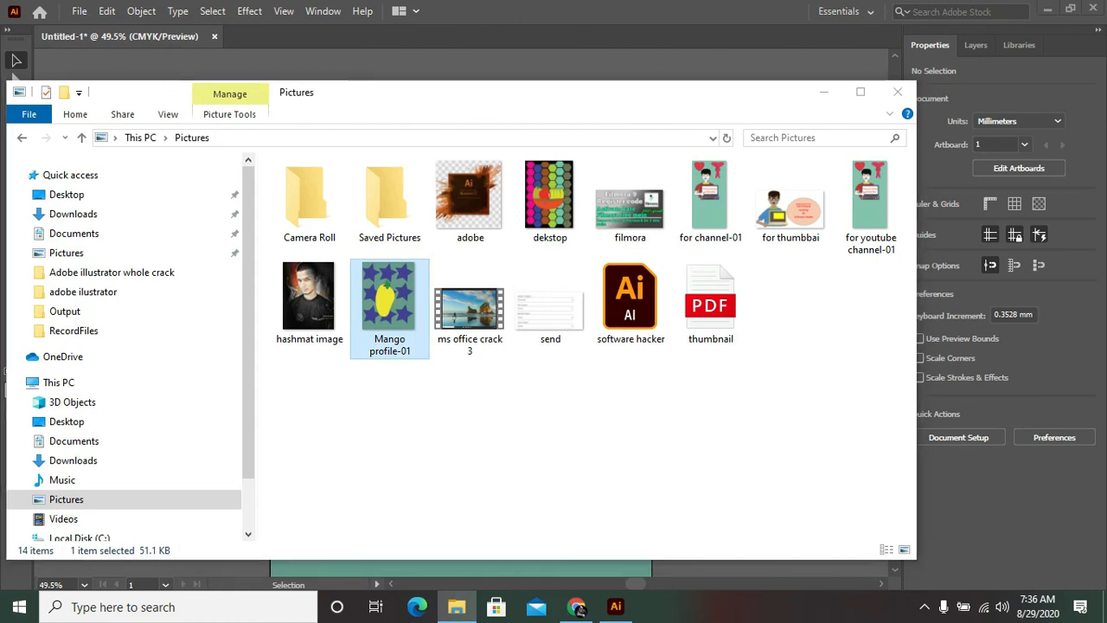
pyautogui.press('Return')
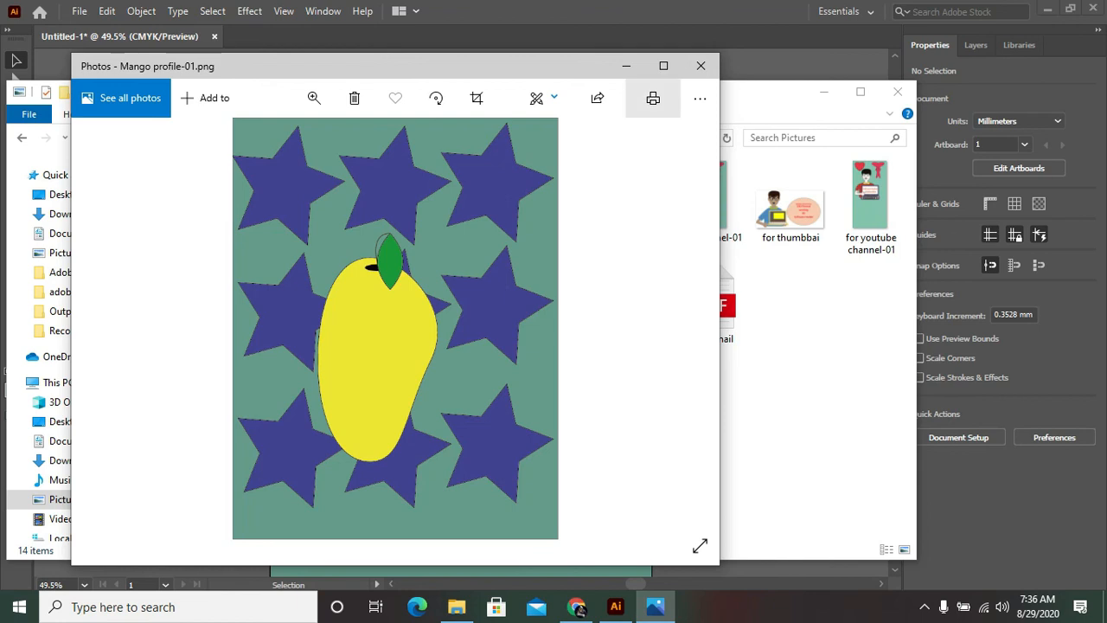
pyautogui.click(663, 66)
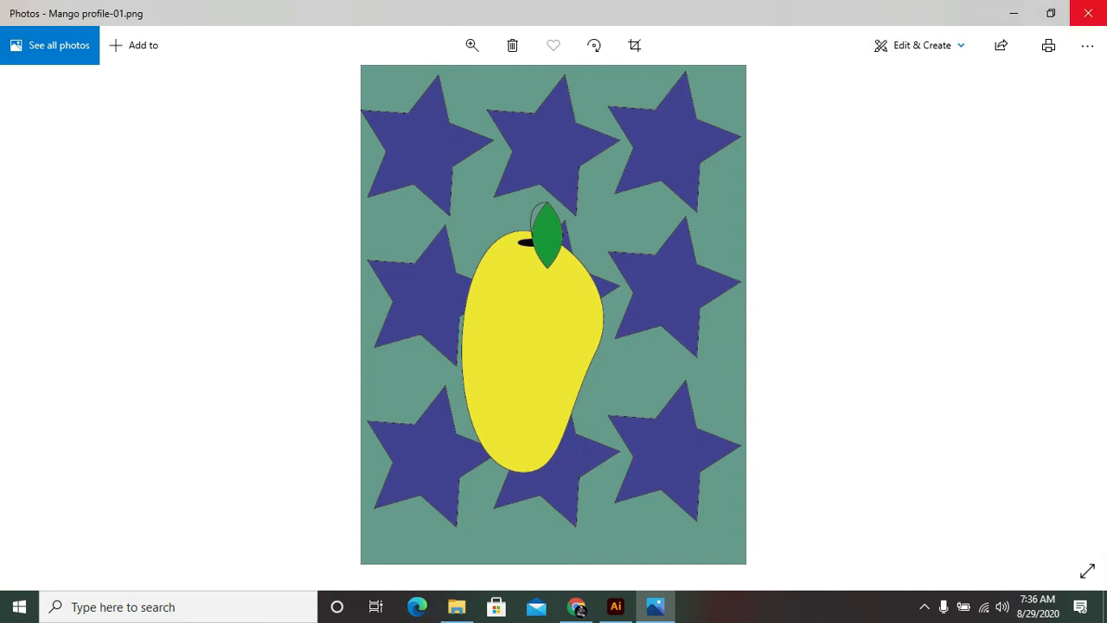
pyautogui.click(1089, 13)
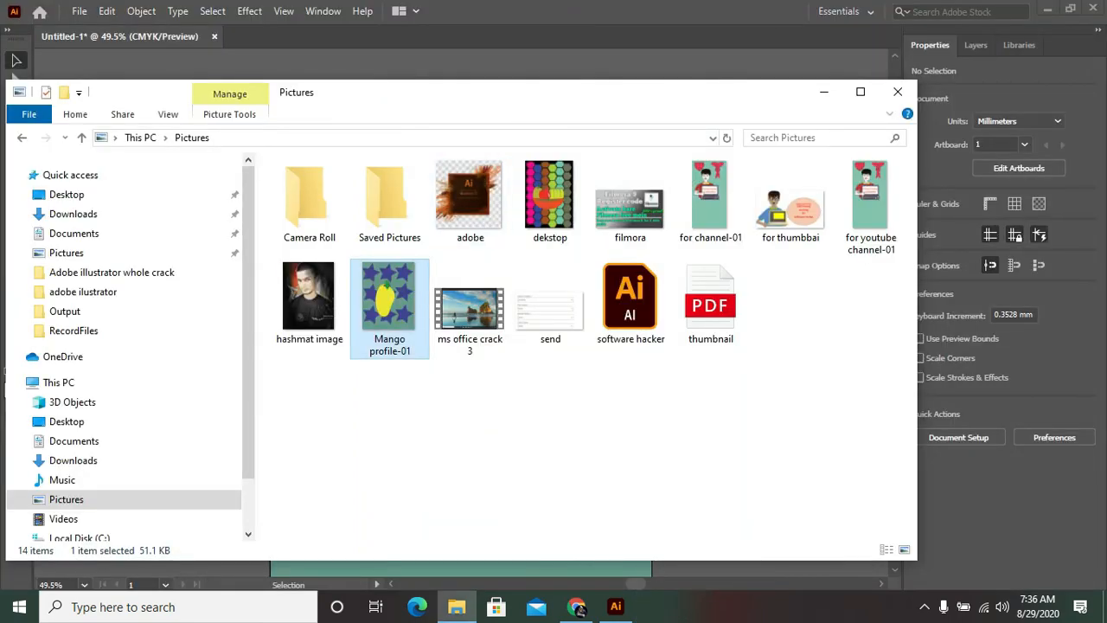
# Step: Set Mango profile-01 as the desktop background and minimize the open windows to show the desktop
pyautogui.rightClick(394, 303)
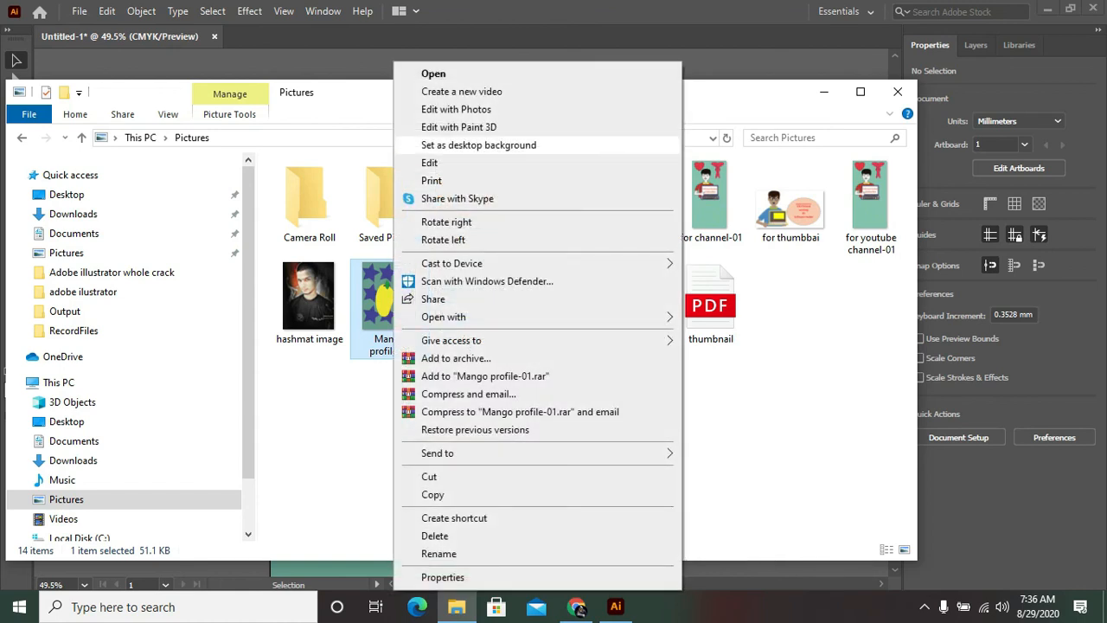
pyautogui.click(479, 144)
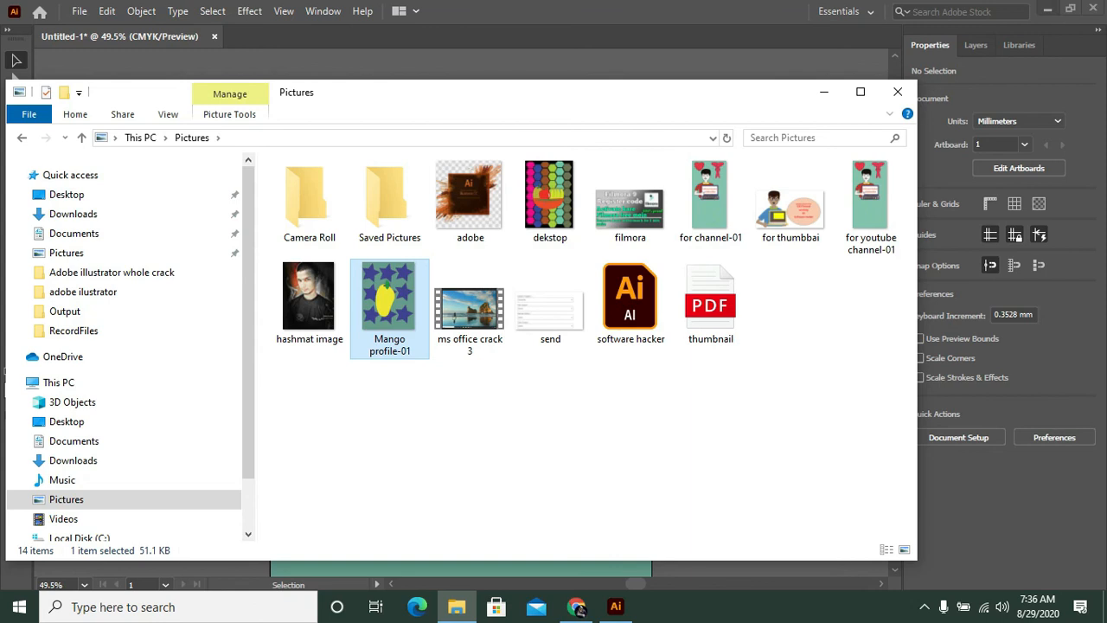
pyautogui.click(825, 91)
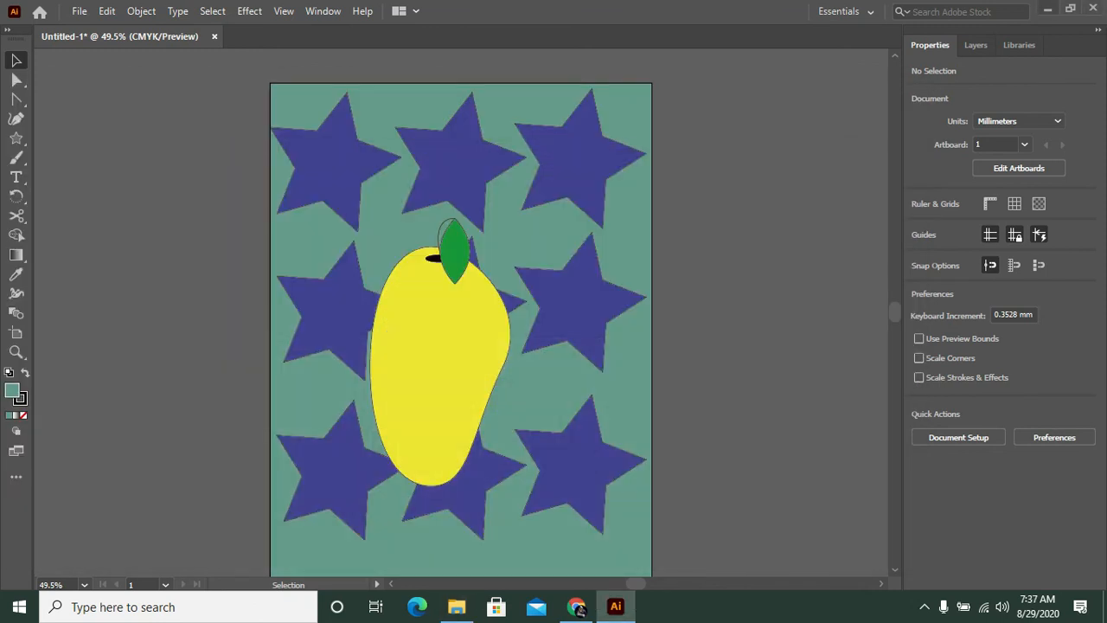
pyautogui.click(1048, 8)
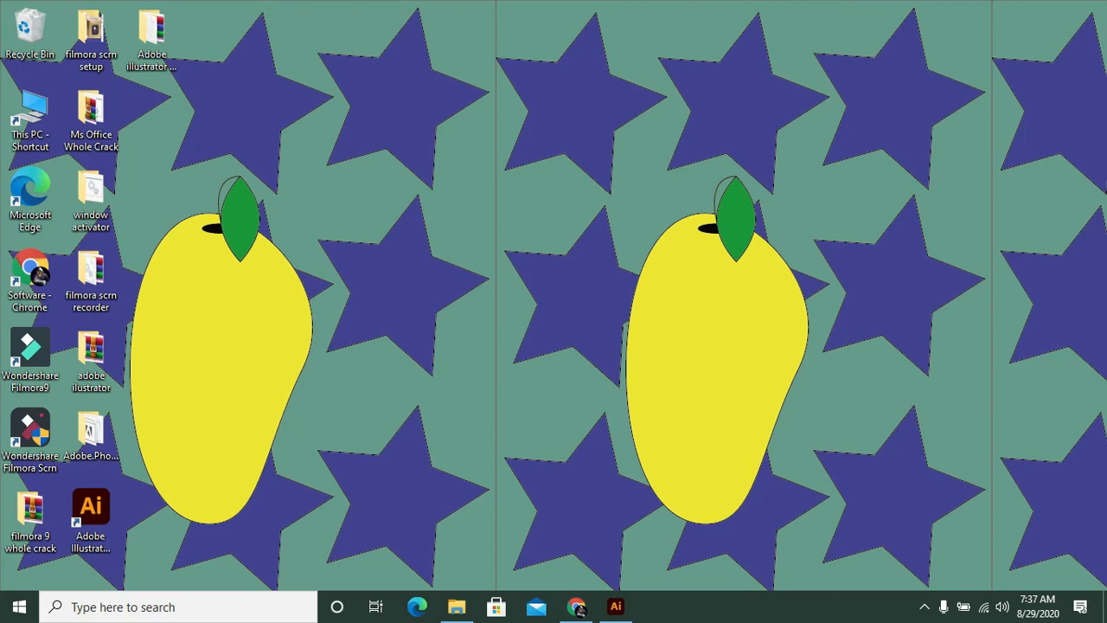
pyautogui.click(924, 606)
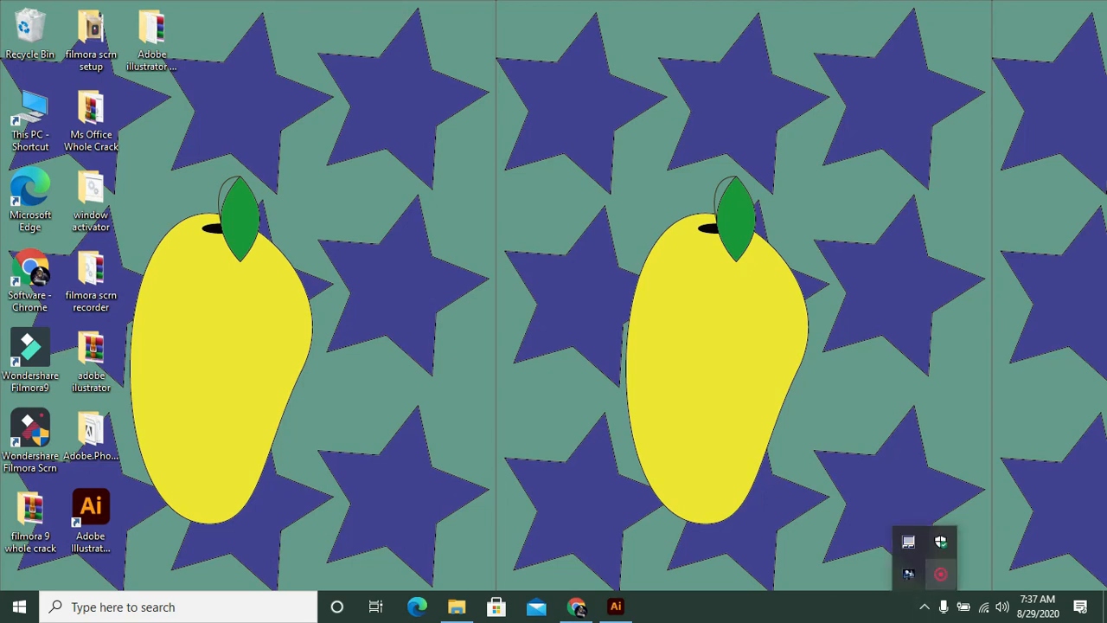
pyautogui.rightClick(942, 574)
pyautogui.click(962, 583)
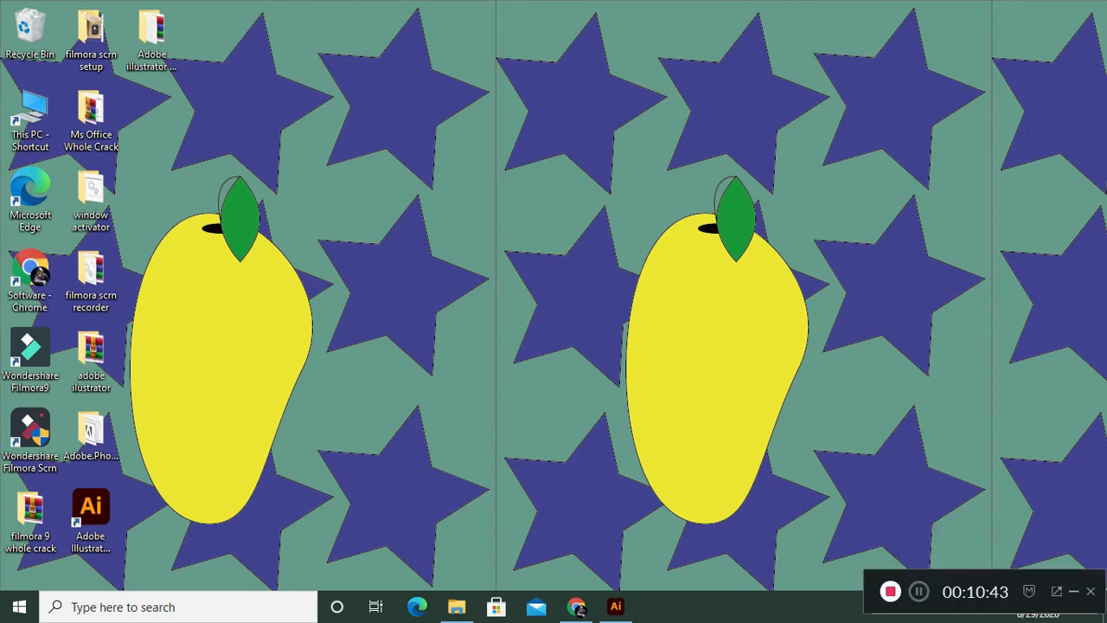